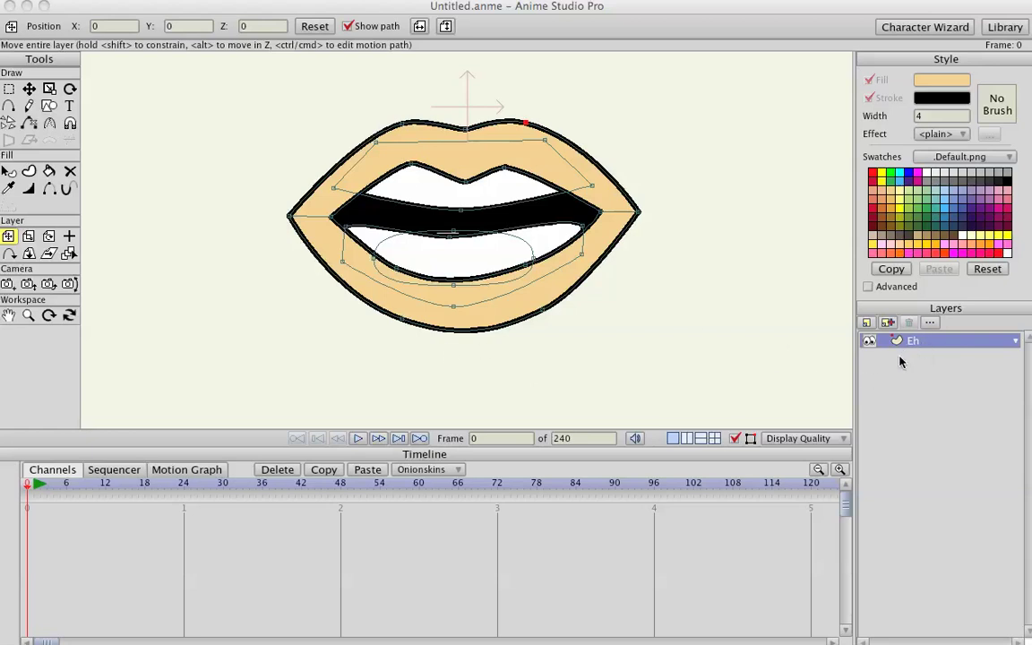
- Add a Switch layer named Mouths and move the Eh layer inside it
{"action": "left_click", "coordinate": [867, 322]}
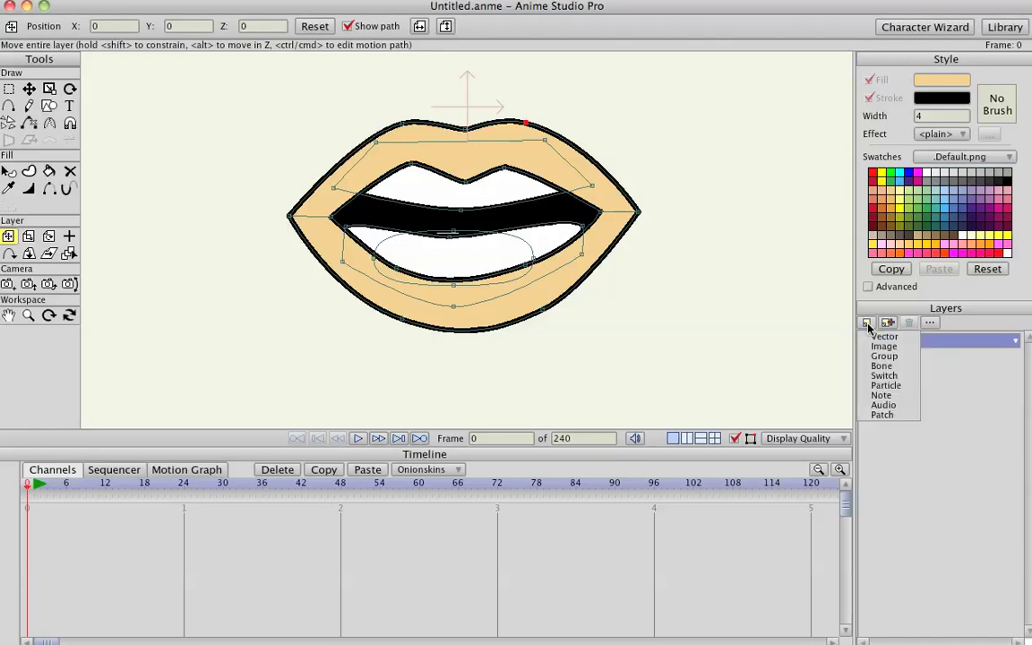
{"action": "left_click", "coordinate": [883, 366]}
{"action": "left_click", "coordinate": [926, 357]}
{"action": "double_click", "coordinate": [927, 341]}
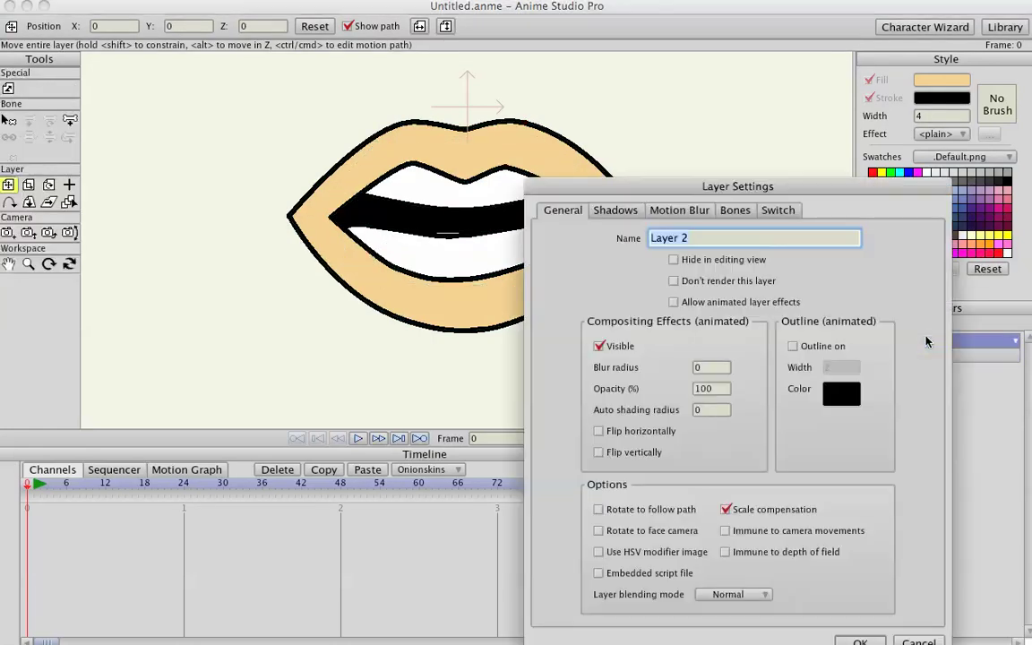
{"action": "type", "text": "Mouths"}
{"action": "key", "text": "Return"}
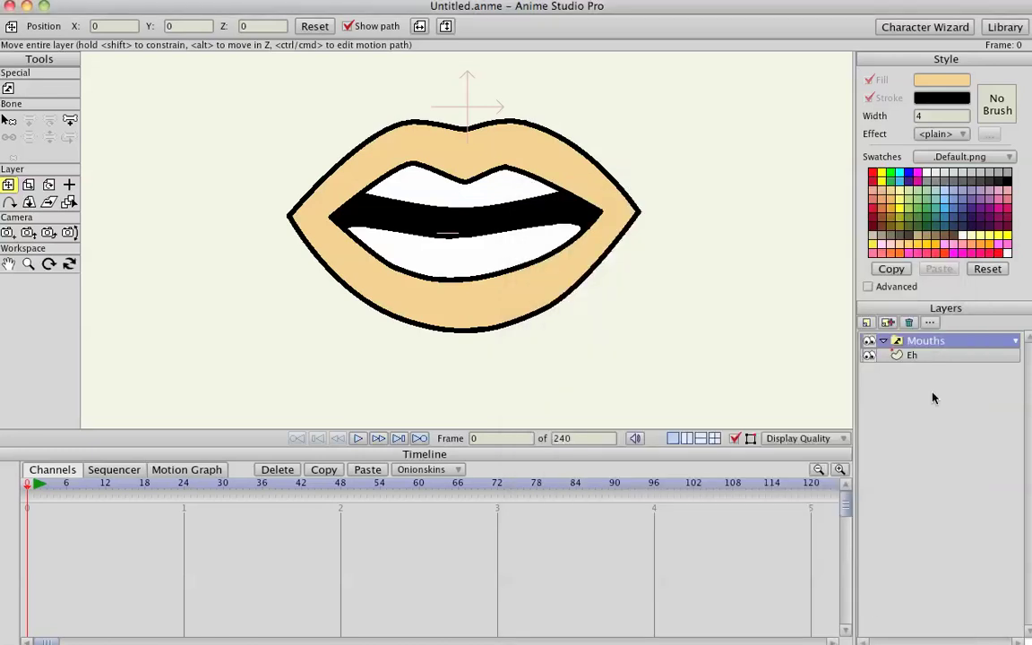
{"action": "left_click", "coordinate": [923, 357]}
{"action": "left_click_drag", "start_coordinate": [932, 356], "coordinate": [937, 354]}
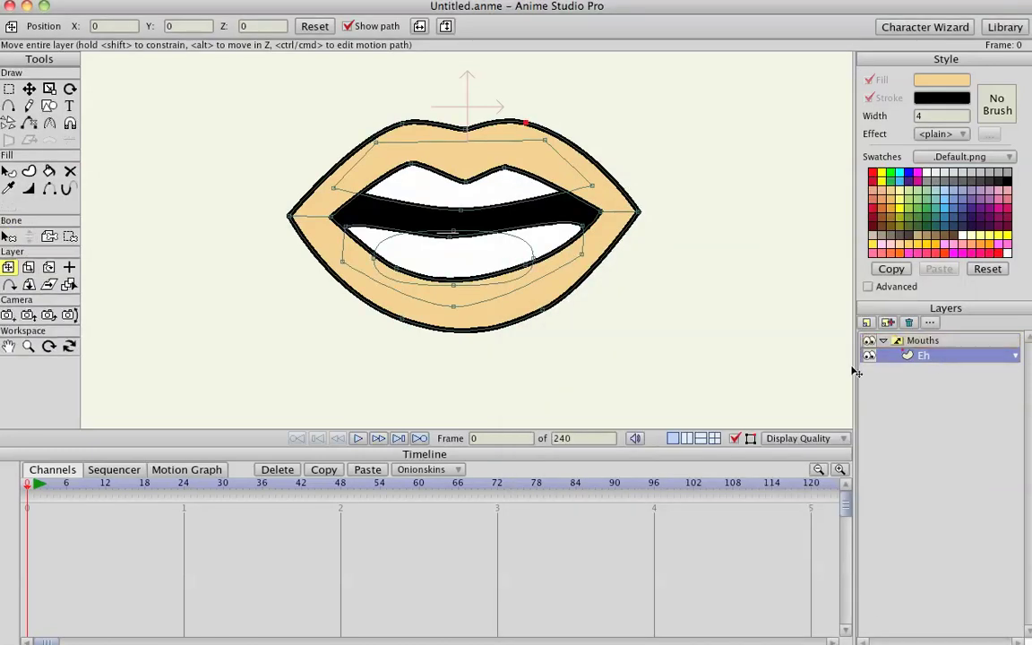
- Duplicate the Eh mouth layer and name the copy Ah
{"action": "left_click", "coordinate": [890, 324]}
{"action": "type", "text": "Ah"}
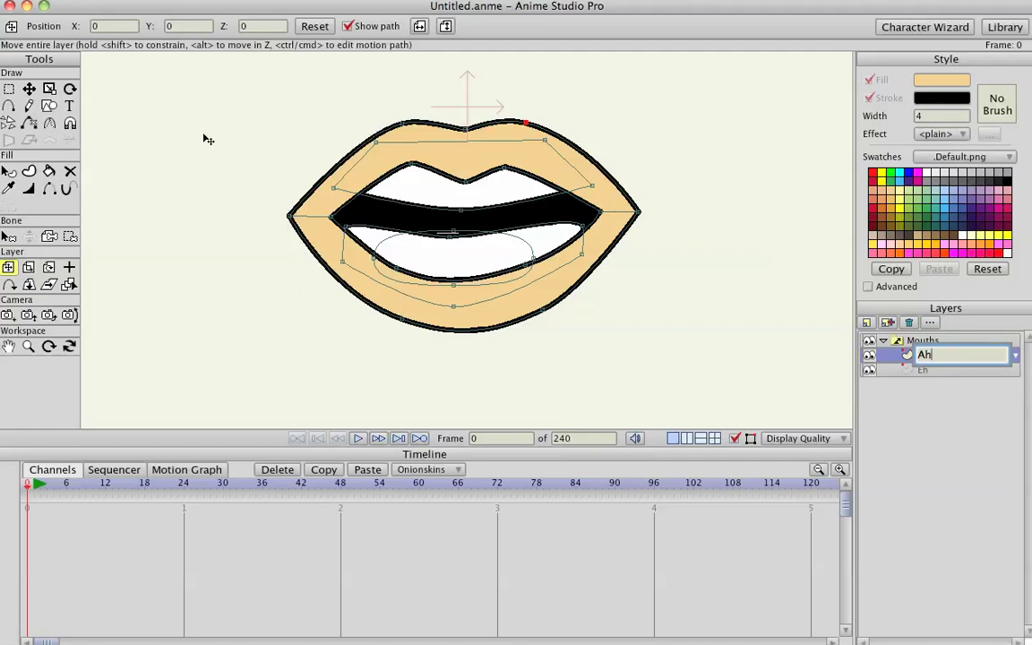
{"action": "key", "text": "Return"}
- Open the Ah mouth by lowering the point group of its lower lip, teeth and tongue, and raise and narrow the tongue
{"action": "key", "text": "t"}
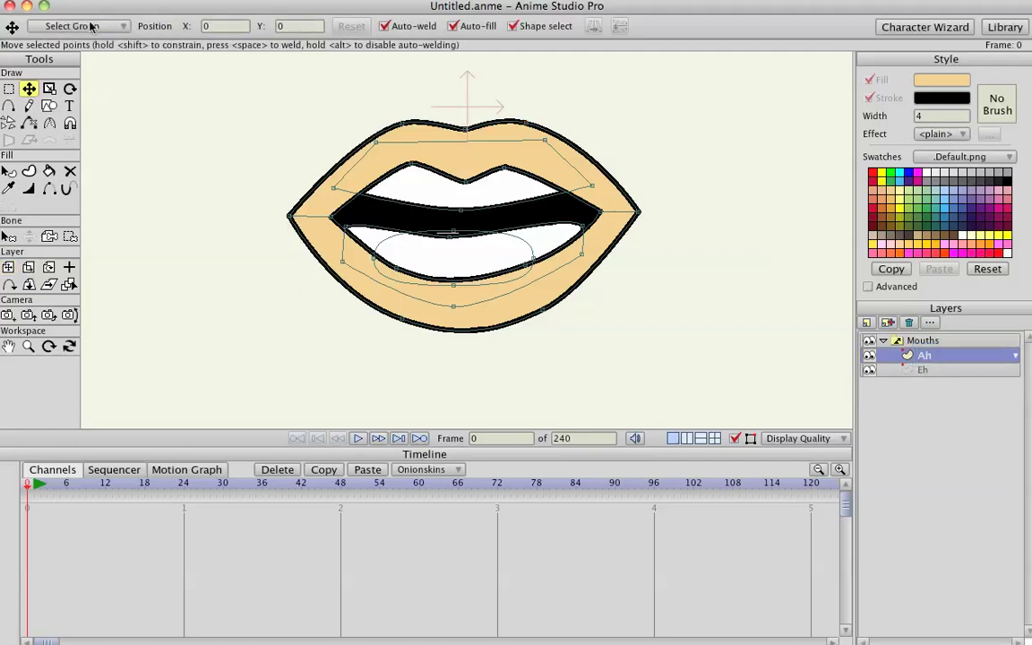
{"action": "left_click", "coordinate": [85, 26]}
{"action": "left_click", "coordinate": [116, 39]}
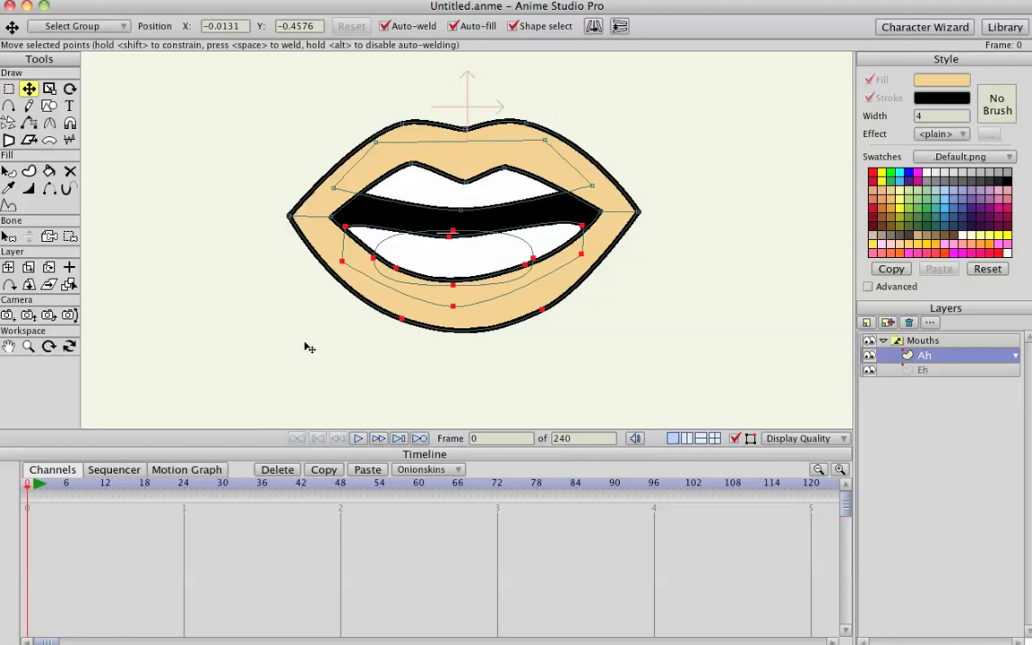
{"action": "left_click_drag", "start_coordinate": [309, 348], "coordinate": [307, 359]}
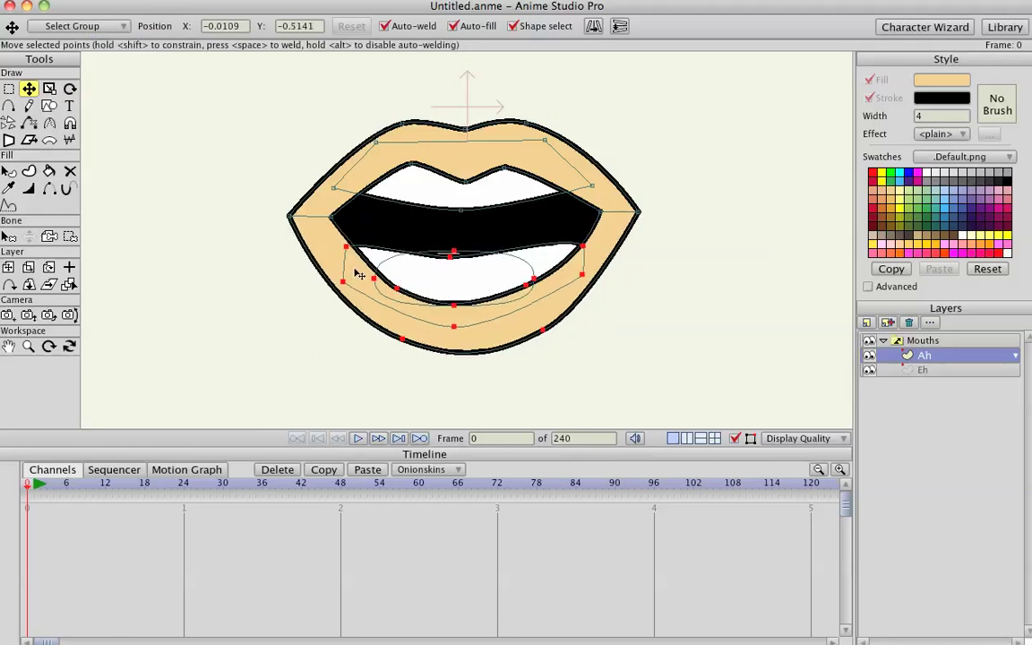
{"action": "left_click_drag", "start_coordinate": [378, 269], "coordinate": [397, 252]}
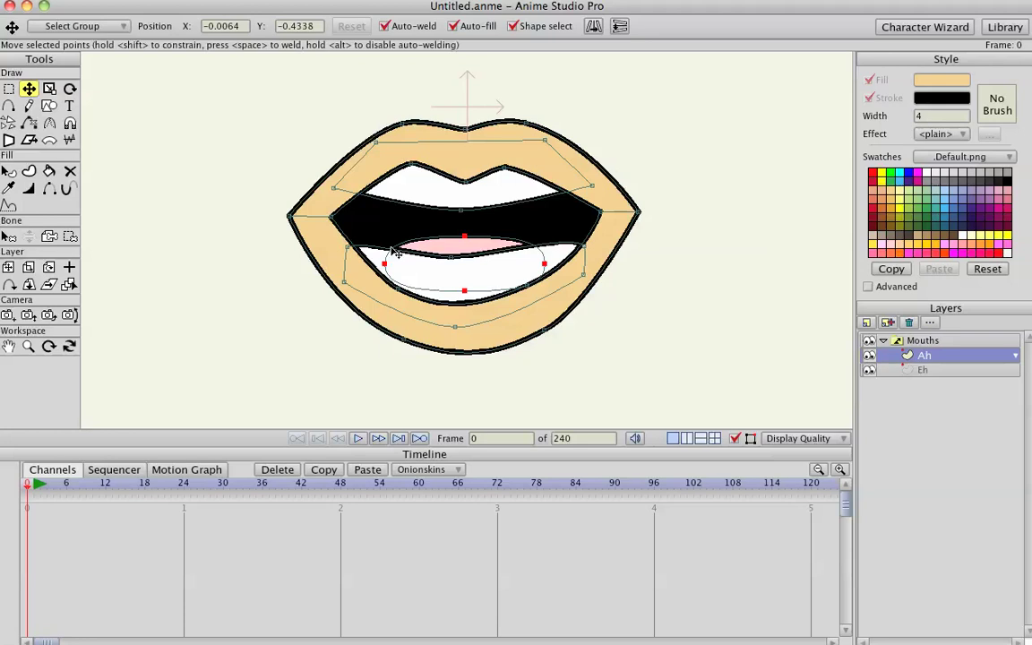
{"action": "key", "text": "s"}
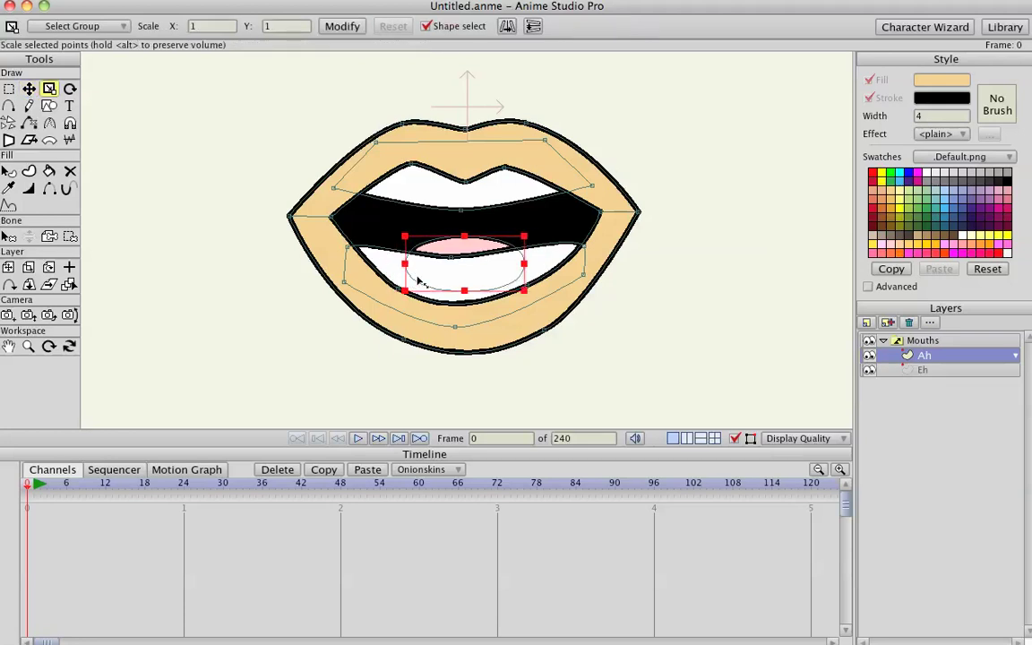
- Duplicate the Ah mouth layer and name the copy L
{"action": "left_click", "coordinate": [889, 324]}
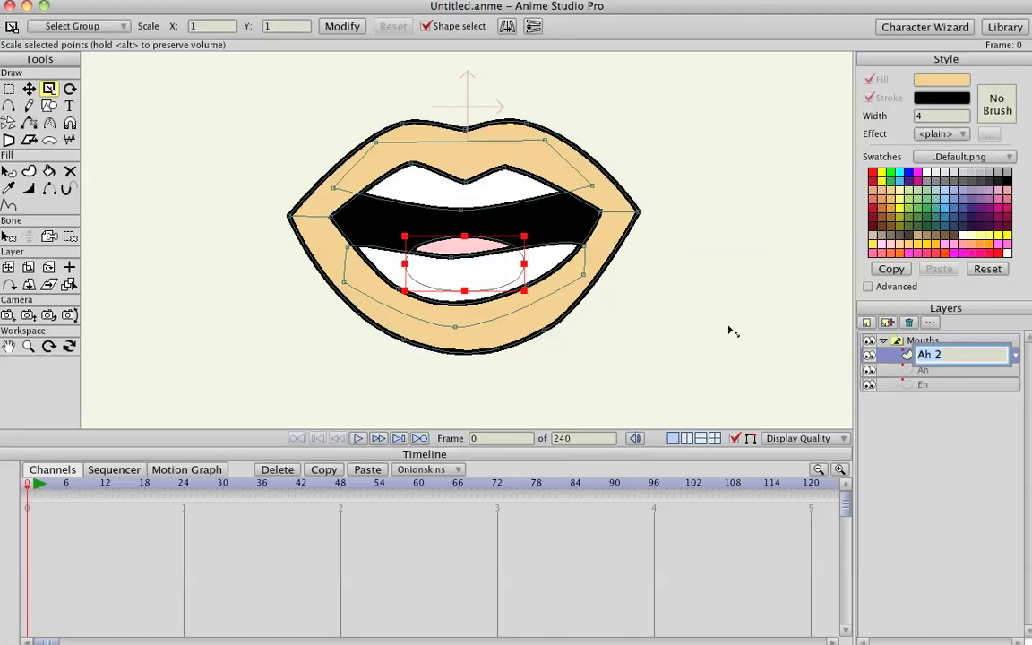
{"action": "type", "text": "L"}
{"action": "key", "text": "Return"}
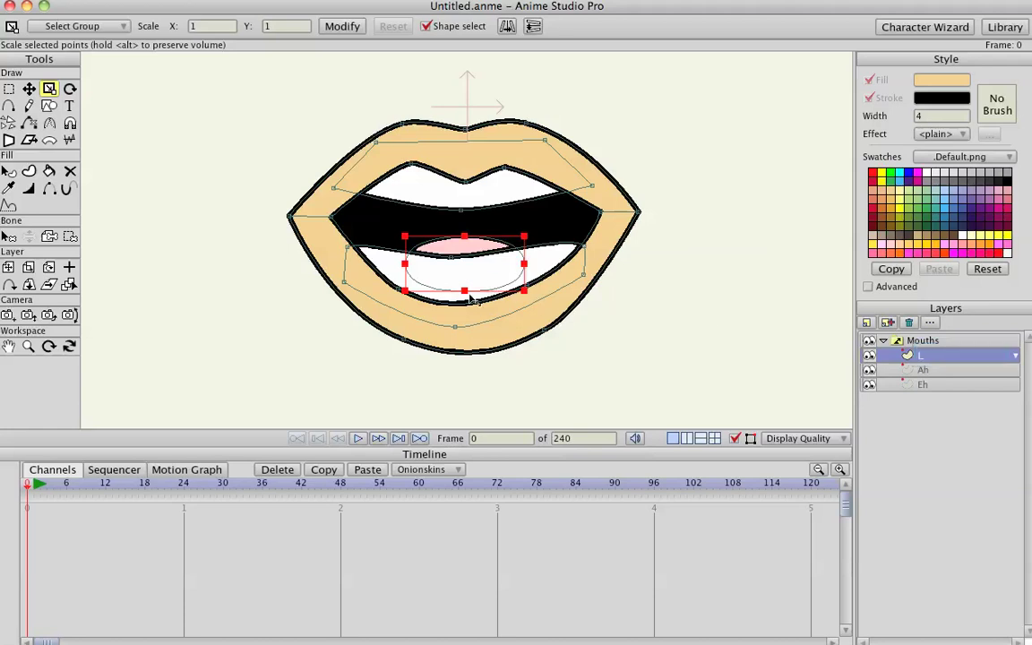
- Raise the L mouth's tongue to the upper teeth and pull its two side points inward
{"action": "key", "text": "t"}
{"action": "left_click_drag", "start_coordinate": [469, 240], "coordinate": [463, 207]}
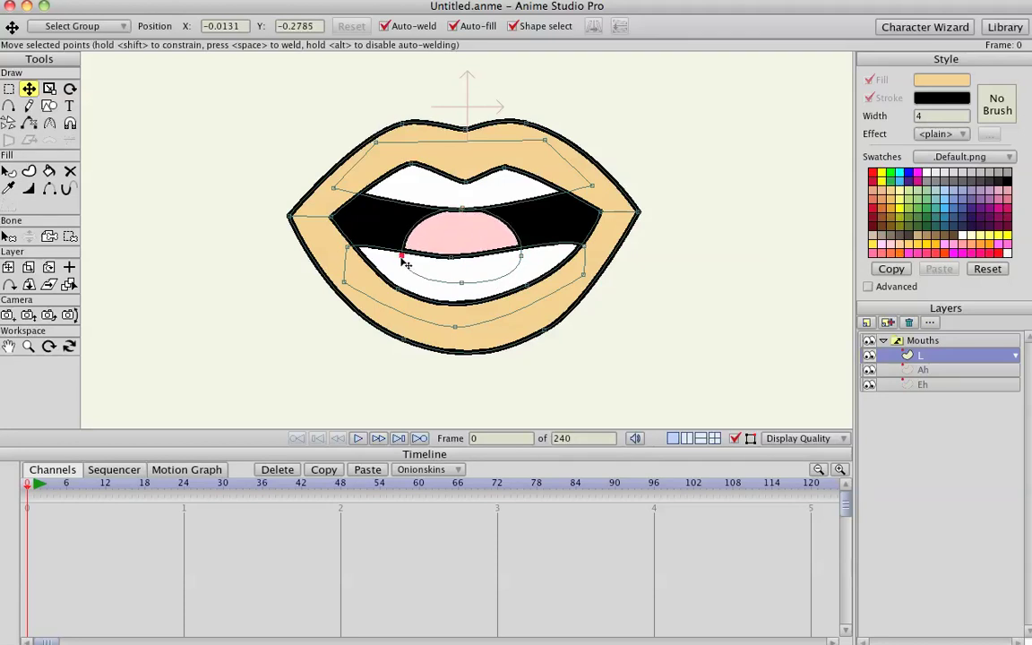
{"action": "left_click_drag", "start_coordinate": [401, 258], "coordinate": [413, 265]}
{"action": "left_click_drag", "start_coordinate": [520, 258], "coordinate": [509, 263]}
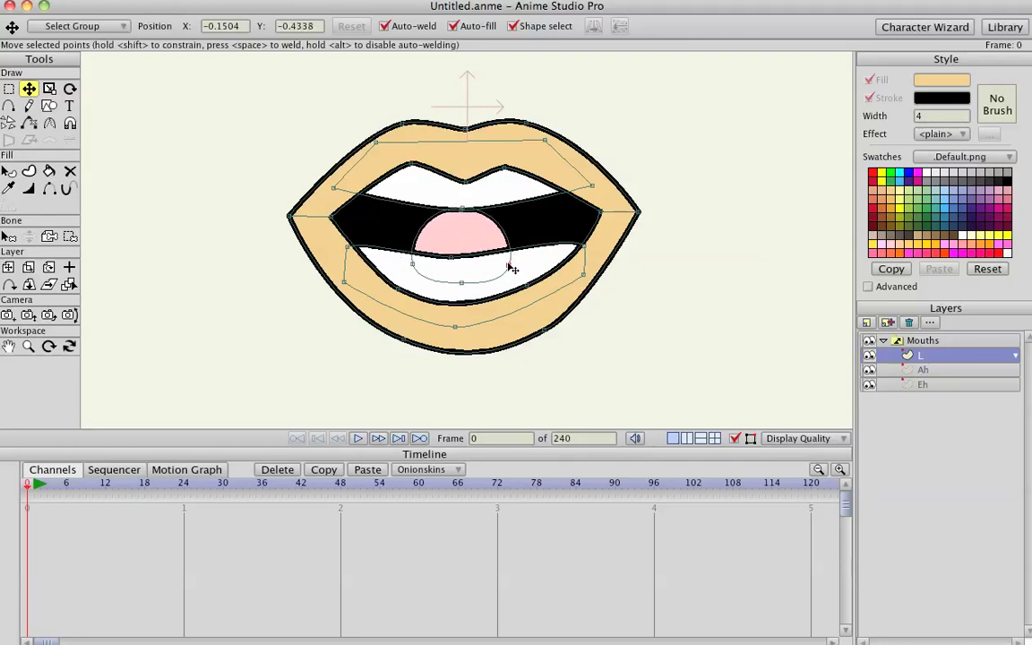
- Select the inner and outer corner points on both sides of the L mouth and scale them inward to narrow it
{"action": "key", "text": "g"}
{"action": "left_click_drag", "start_coordinate": [265, 223], "coordinate": [357, 205]}
{"action": "left_click_drag", "start_coordinate": [580, 229], "coordinate": [672, 206]}
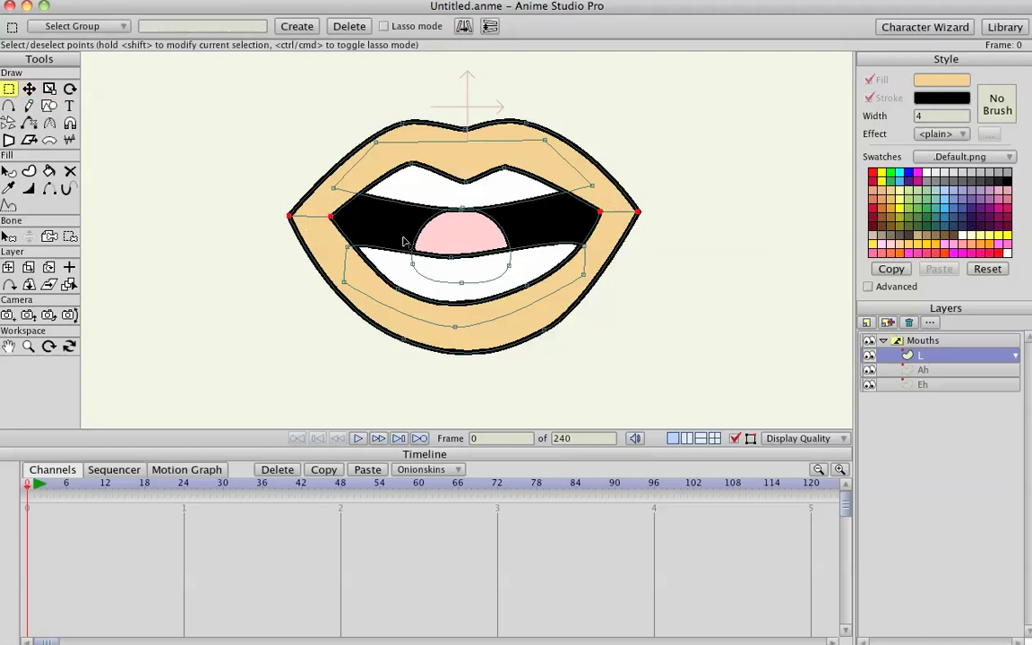
{"action": "key", "text": "s"}
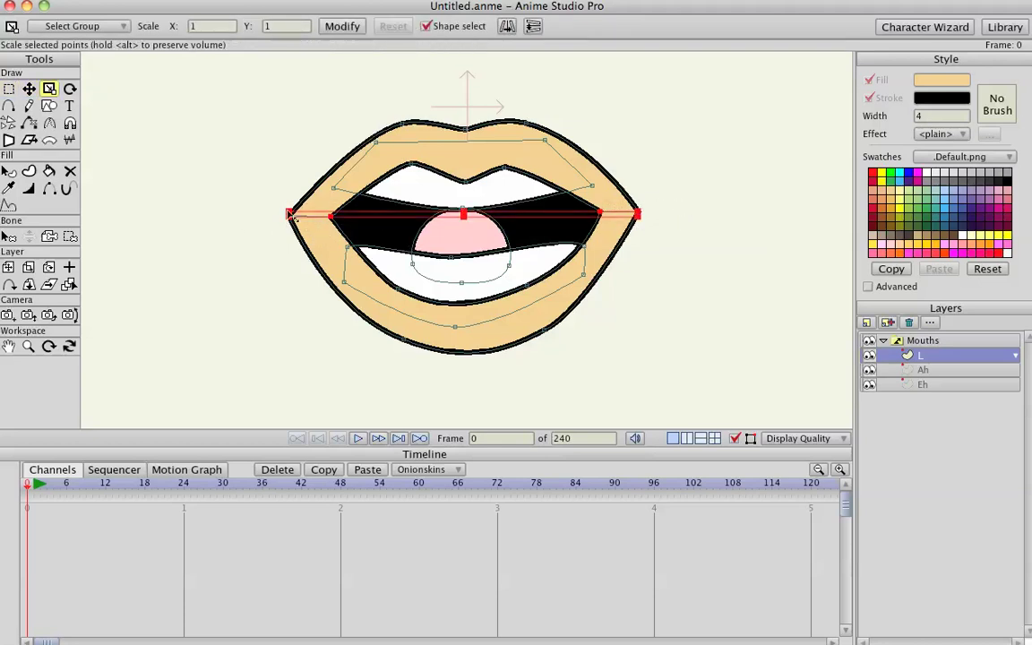
{"action": "left_click_drag", "start_coordinate": [289, 218], "coordinate": [231, 224]}
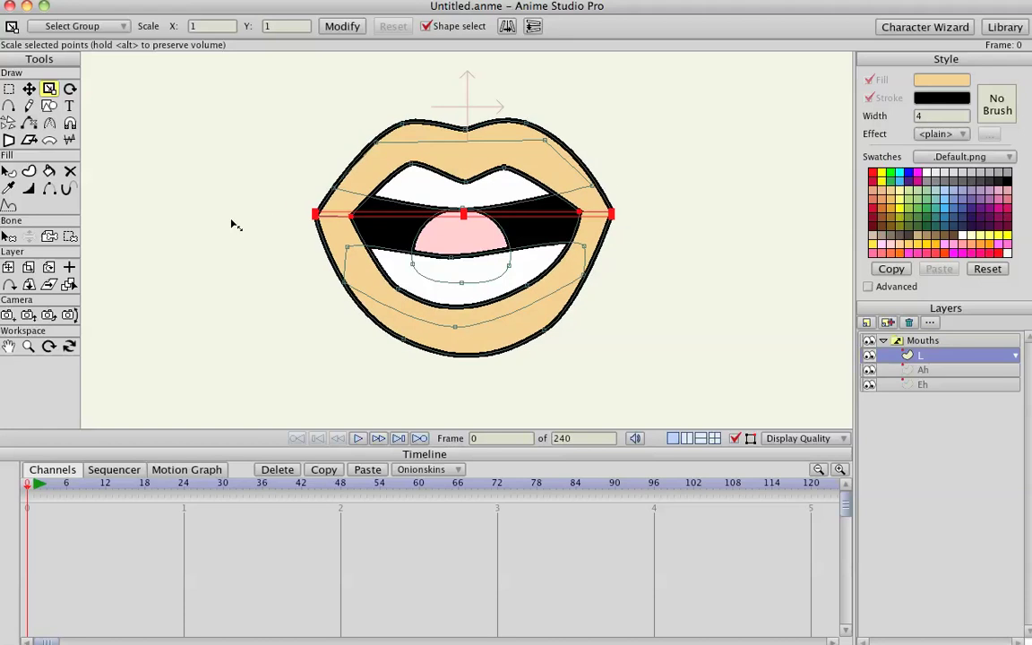
- Duplicate the L mouth layer and name the copy O
{"action": "left_click", "coordinate": [889, 323]}
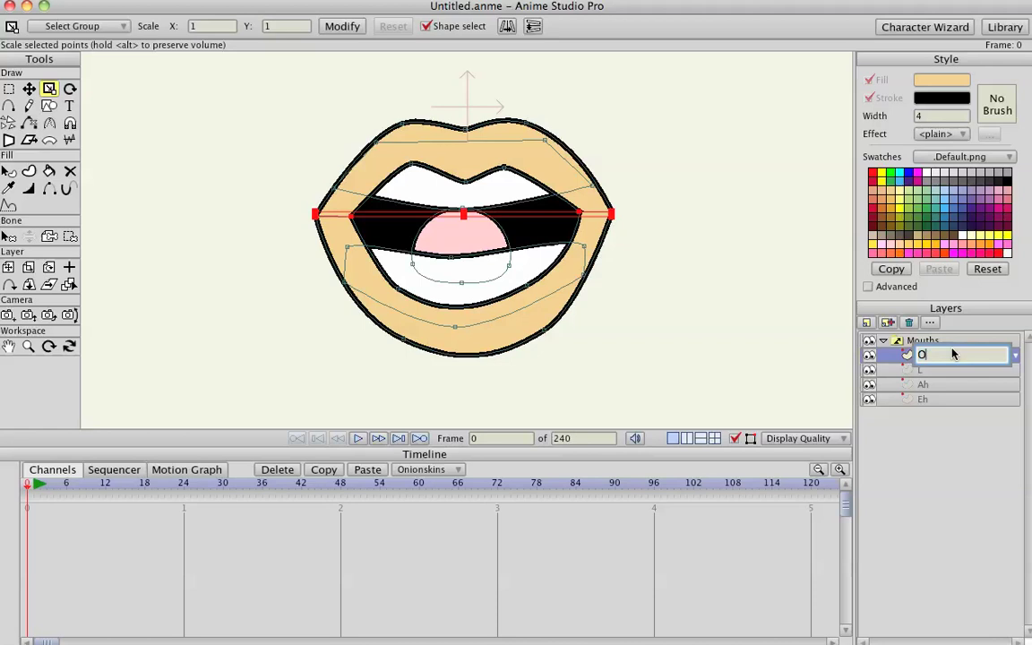
{"action": "type", "text": "O"}
{"action": "key", "text": "Return"}
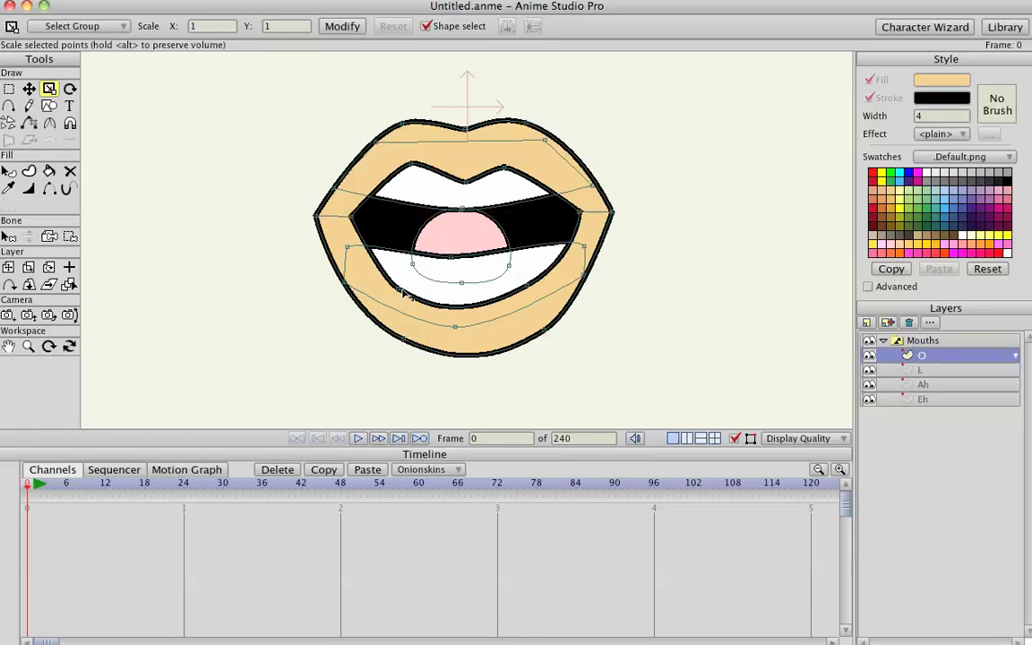
- Scale the O mouth's inner opening narrower horizontally and lower the two peaks along its upper edge
{"action": "left_click", "coordinate": [365, 243]}
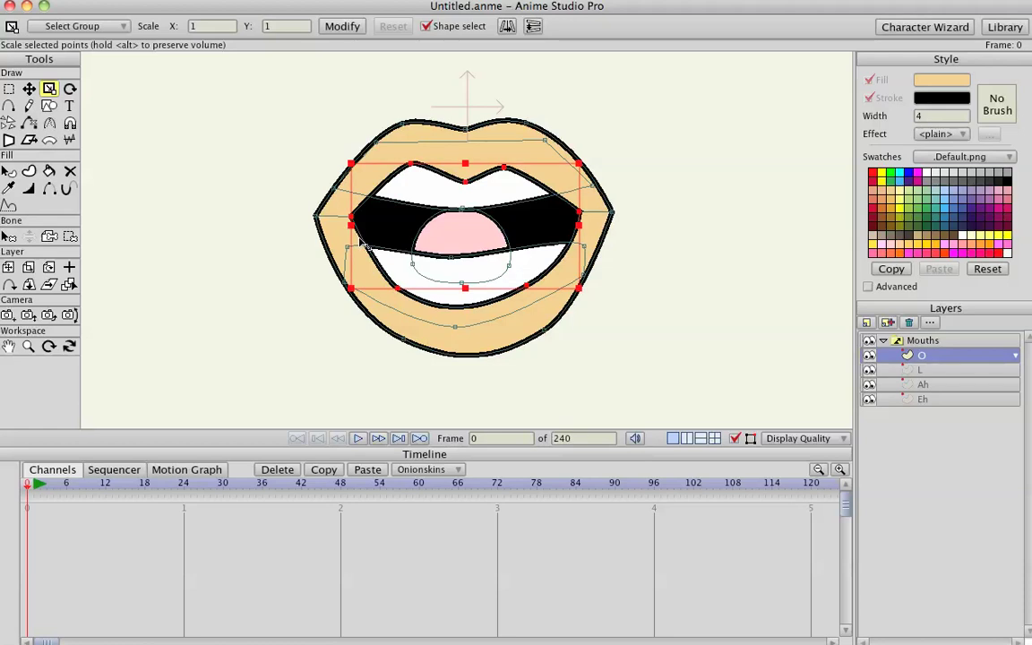
{"action": "left_click_drag", "start_coordinate": [324, 213], "coordinate": [396, 229]}
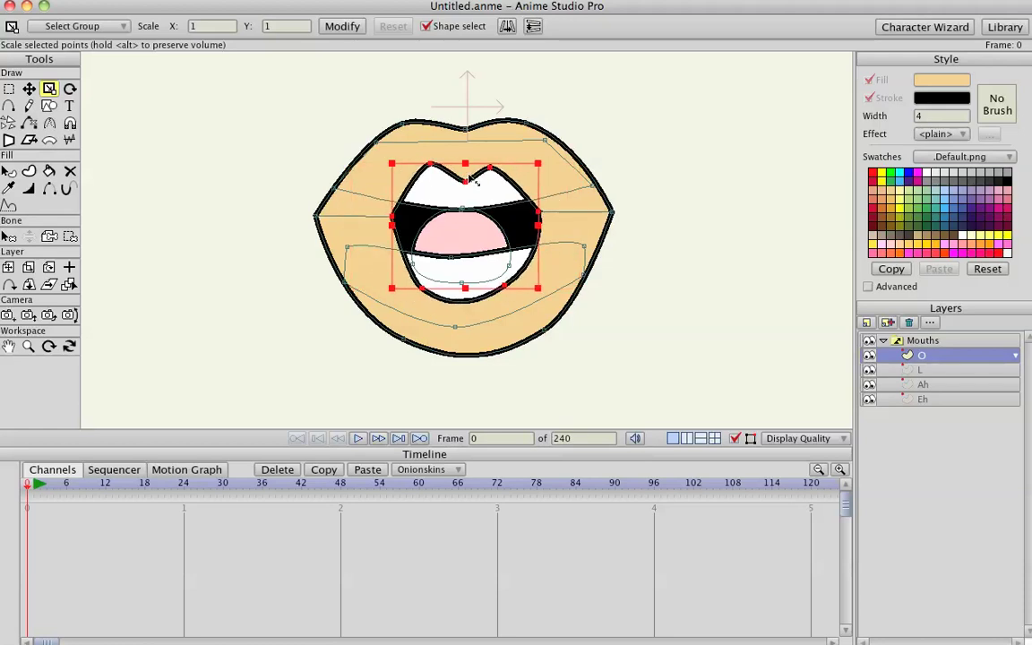
{"action": "key", "text": "t"}
{"action": "left_click_drag", "start_coordinate": [491, 169], "coordinate": [500, 176]}
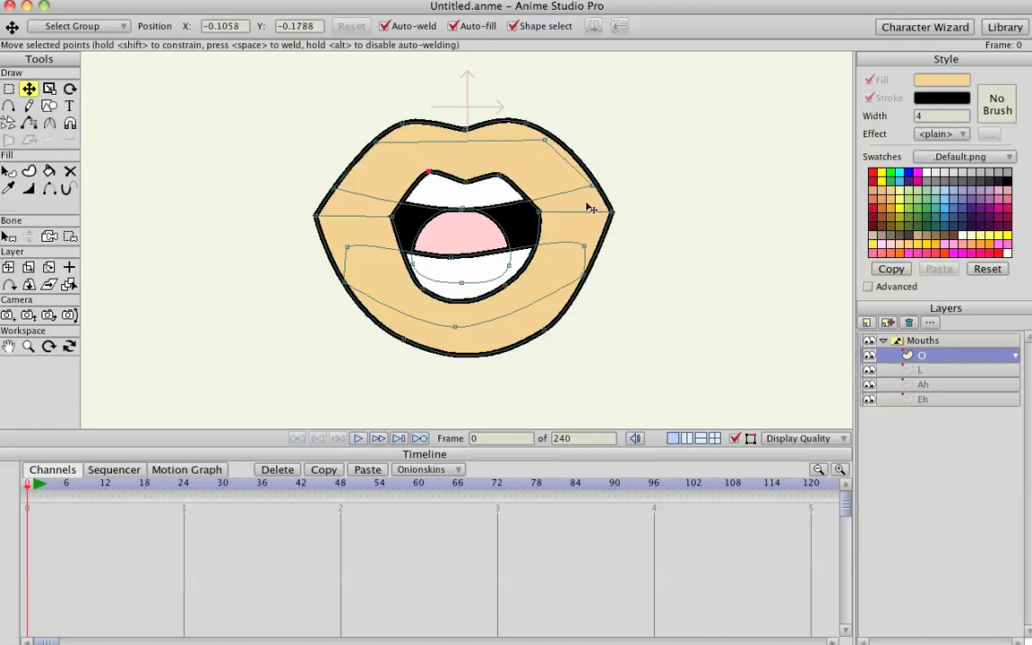
- Pull the O mouth's outer lip corners inward and move the tongue down behind the lower lip
{"action": "left_click_drag", "start_coordinate": [613, 213], "coordinate": [590, 234]}
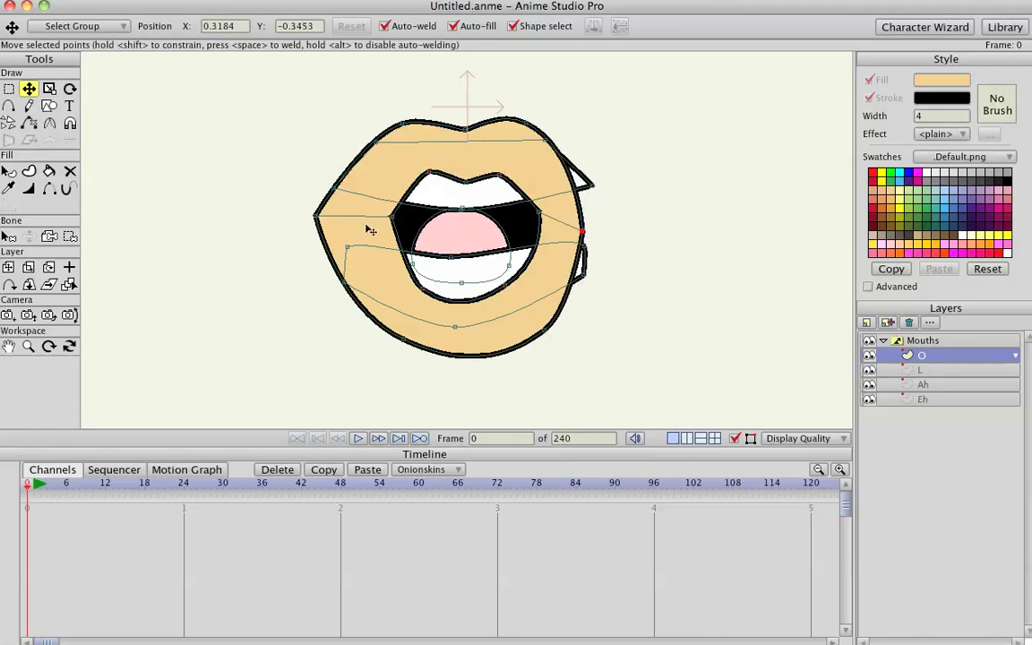
{"action": "left_click_drag", "start_coordinate": [321, 216], "coordinate": [344, 218]}
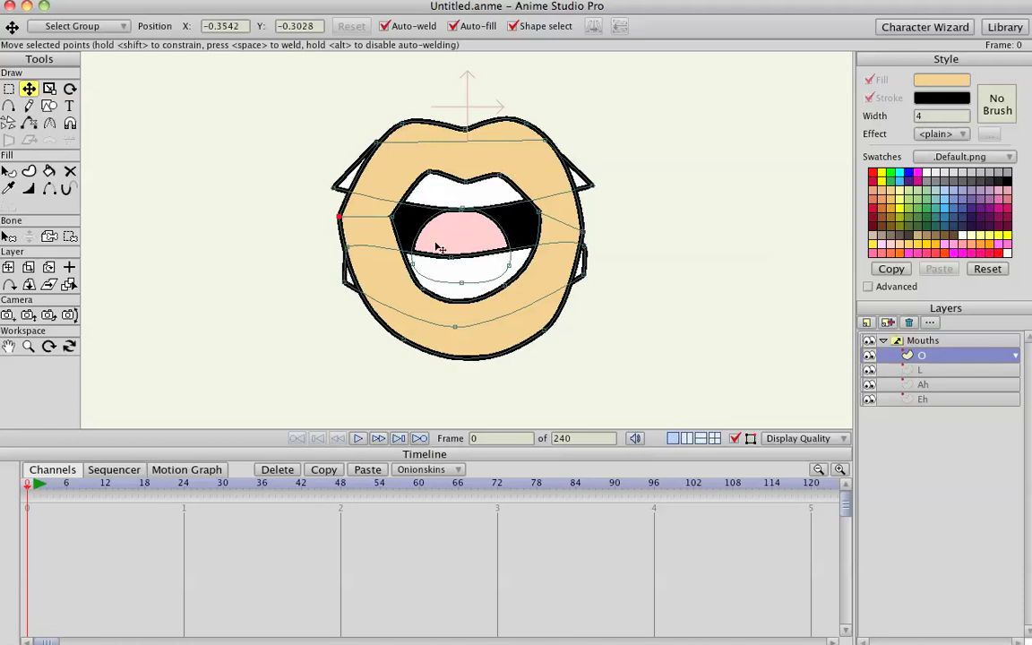
{"action": "left_click_drag", "start_coordinate": [443, 243], "coordinate": [458, 313]}
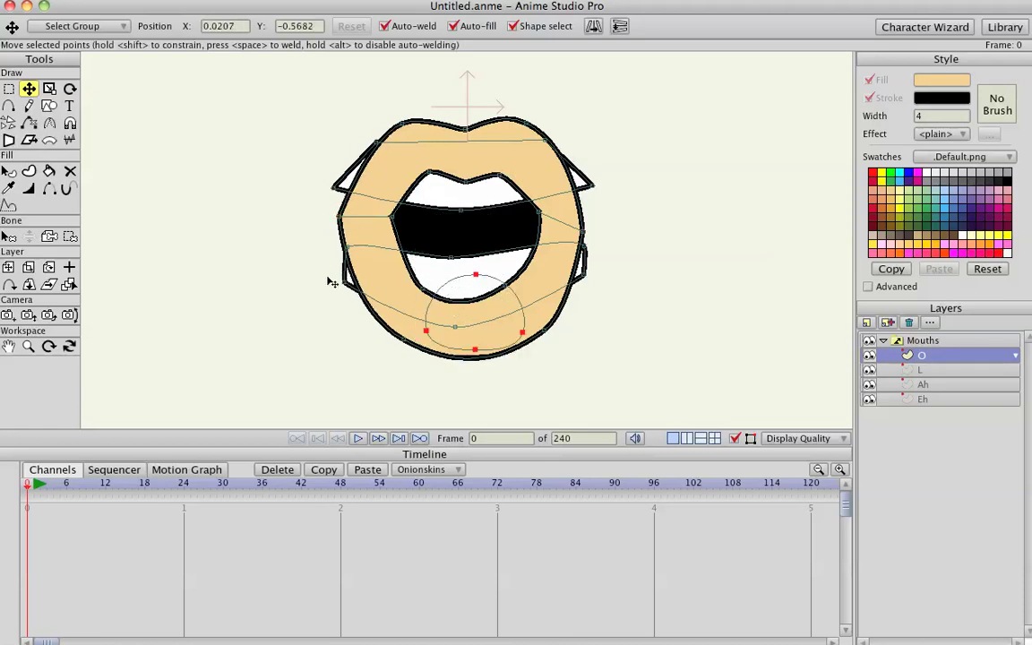
{"action": "mouse_move", "coordinate": [347, 279]}
{"action": "left_mouse_down"}
{"action": "mouse_move", "coordinate": [369, 283]}
{"action": "mouse_move", "coordinate": [340, 274]}
{"action": "left_mouse_up"}
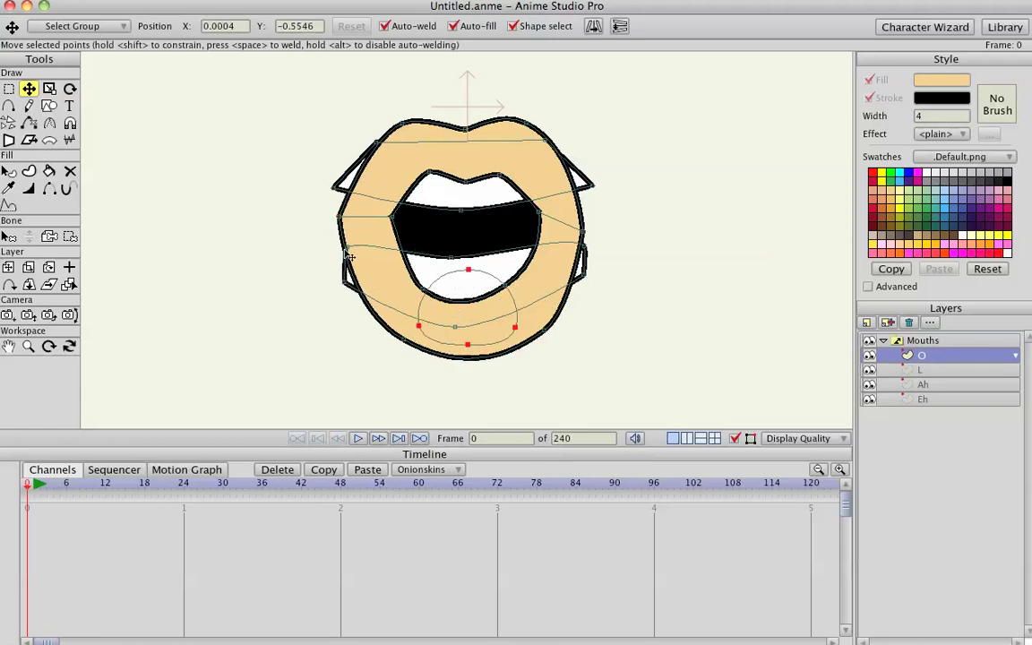
- Move the lower teeth's corner points inside the O mouth's outline and shift the teeth downward
{"action": "left_click", "coordinate": [384, 266]}
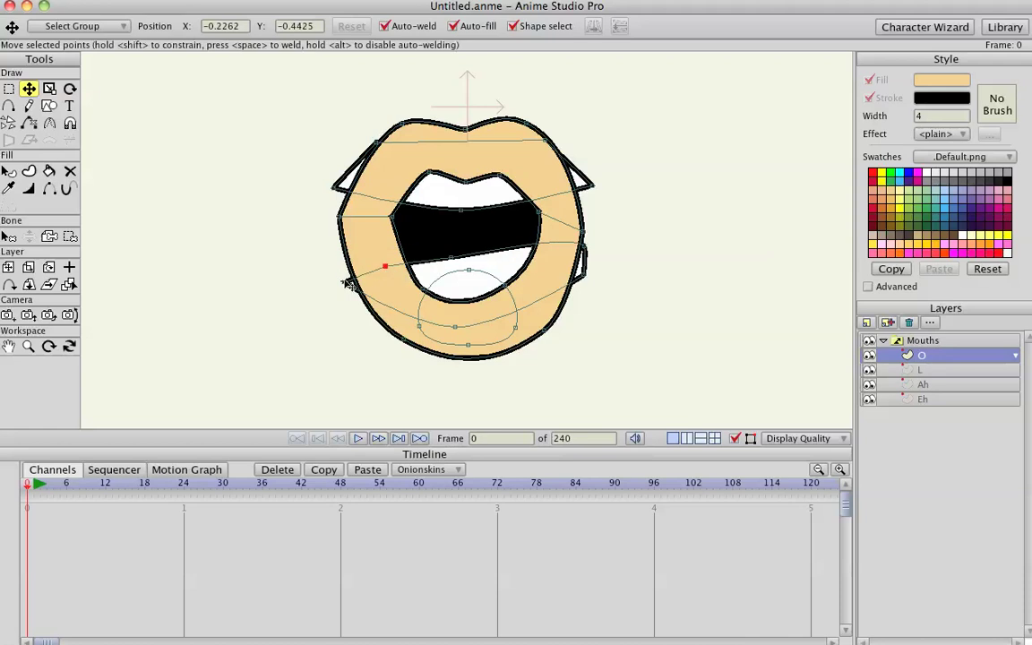
{"action": "left_click_drag", "start_coordinate": [384, 266], "coordinate": [387, 298]}
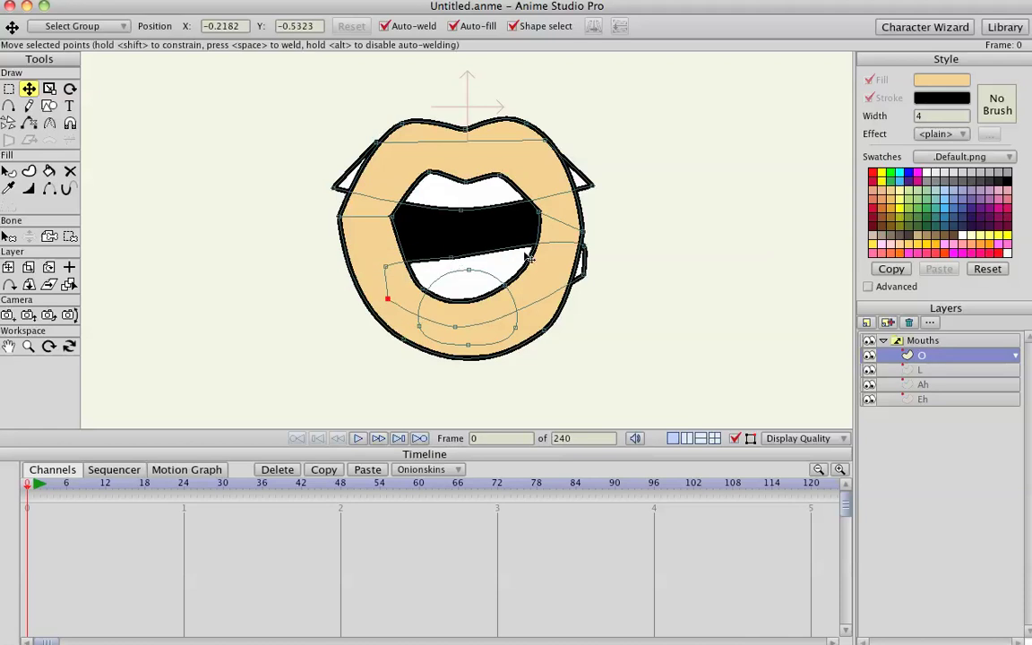
{"action": "left_click", "coordinate": [565, 275]}
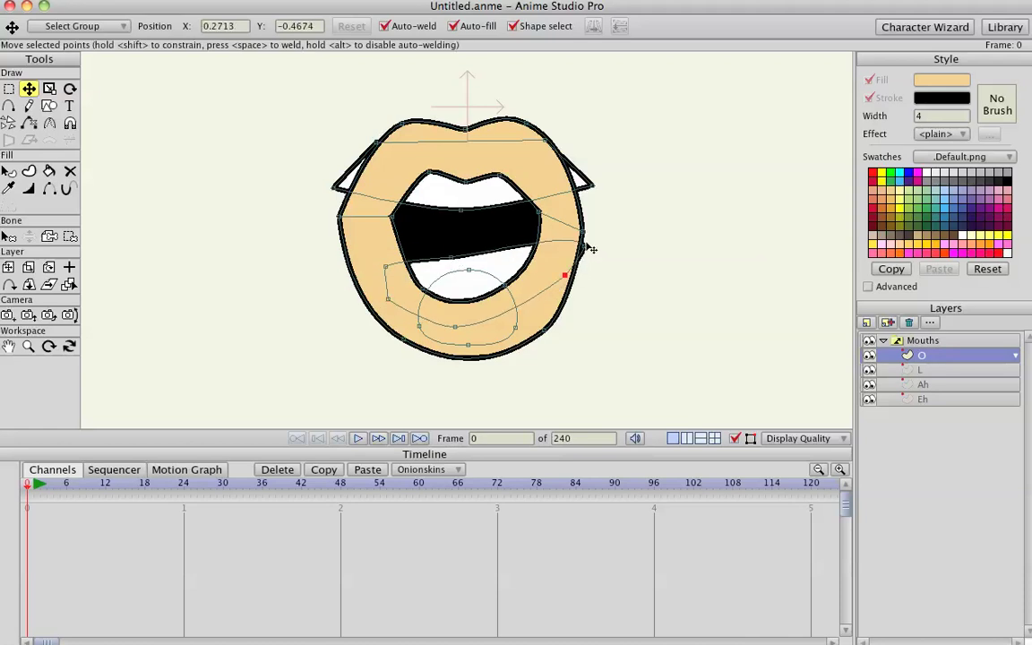
{"action": "left_click_drag", "start_coordinate": [585, 245], "coordinate": [508, 284]}
- Raise the two bottom points of the O mouth's inner opening to cover most of the lower teeth
{"action": "left_click", "coordinate": [429, 293]}
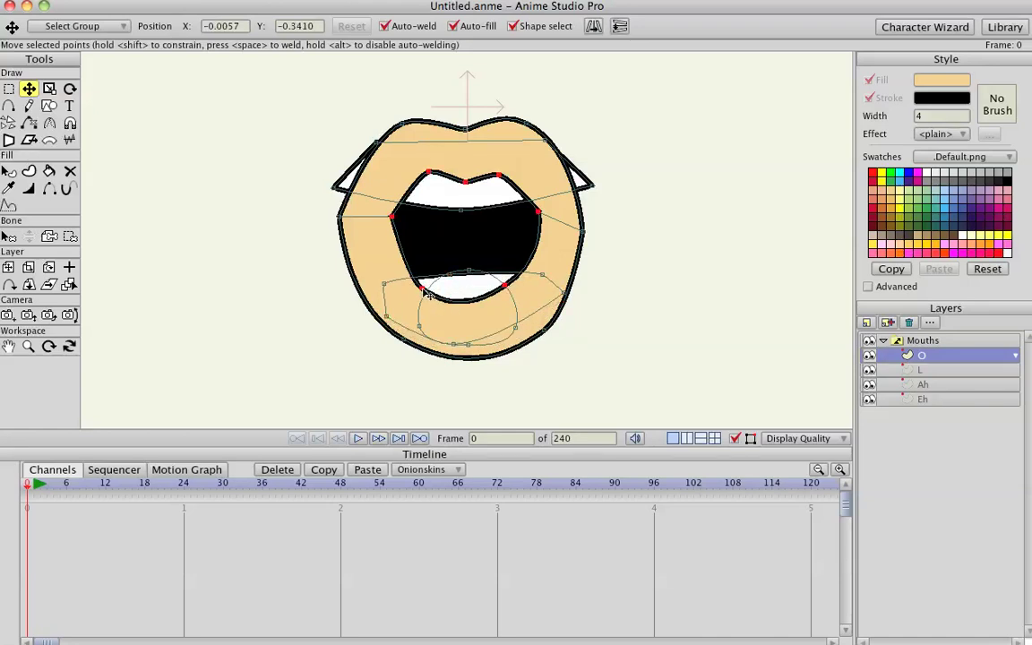
{"action": "left_click_drag", "start_coordinate": [423, 289], "coordinate": [430, 271]}
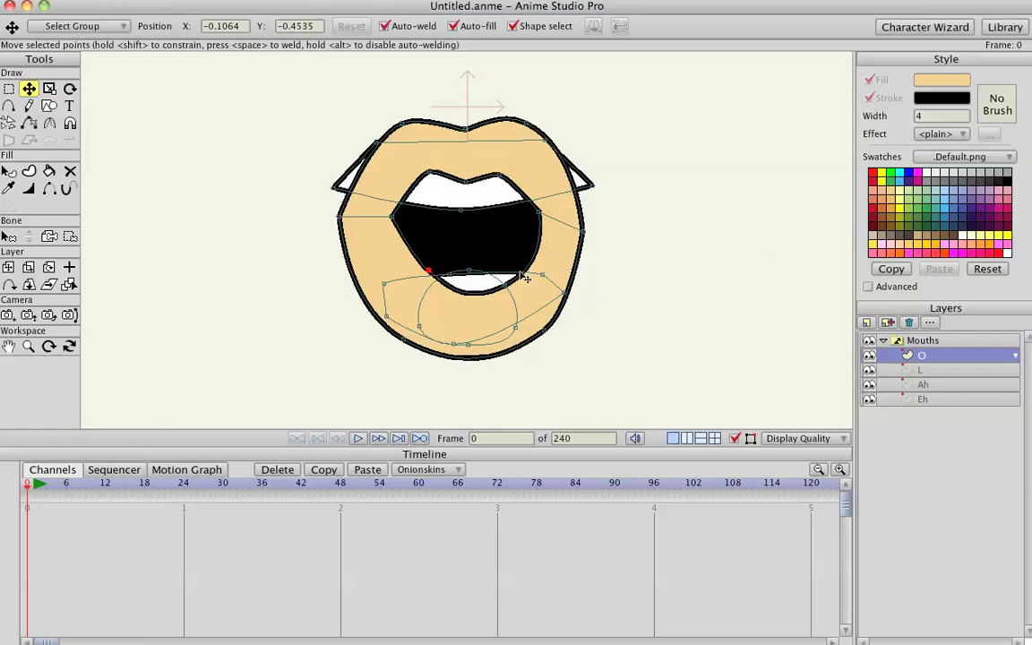
{"action": "left_click_drag", "start_coordinate": [510, 289], "coordinate": [512, 269]}
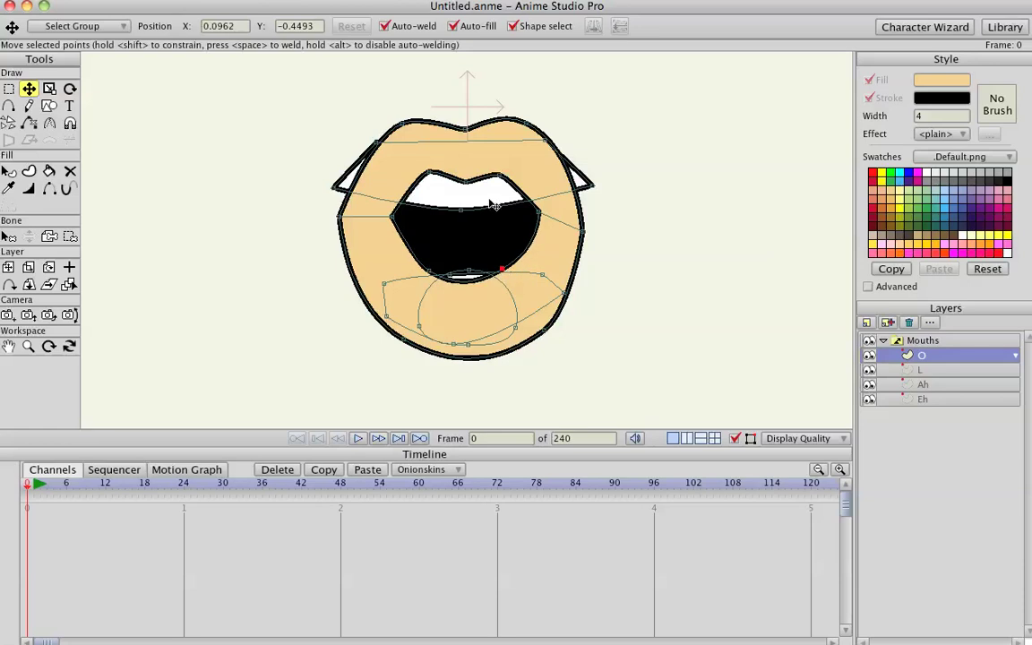
- Move the upper teeth's corner points inside the O mouth's outline and shift the teeth slightly upward
{"action": "left_click_drag", "start_coordinate": [348, 192], "coordinate": [388, 143]}
{"action": "left_click_drag", "start_coordinate": [590, 186], "coordinate": [552, 183]}
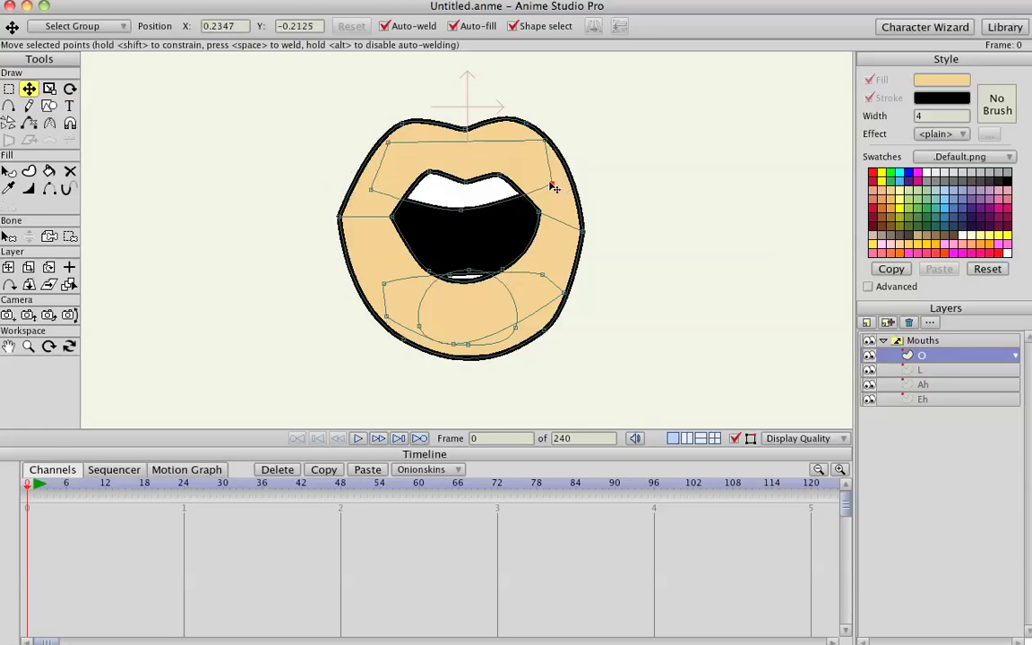
{"action": "left_click_drag", "start_coordinate": [546, 141], "coordinate": [527, 149]}
{"action": "left_click_drag", "start_coordinate": [456, 198], "coordinate": [459, 191]}
- Move the O mouth's inner opening down and scale it into a smaller opening that hides the teeth
{"action": "double_click", "coordinate": [534, 224]}
{"action": "left_click_drag", "start_coordinate": [534, 224], "coordinate": [537, 241]}
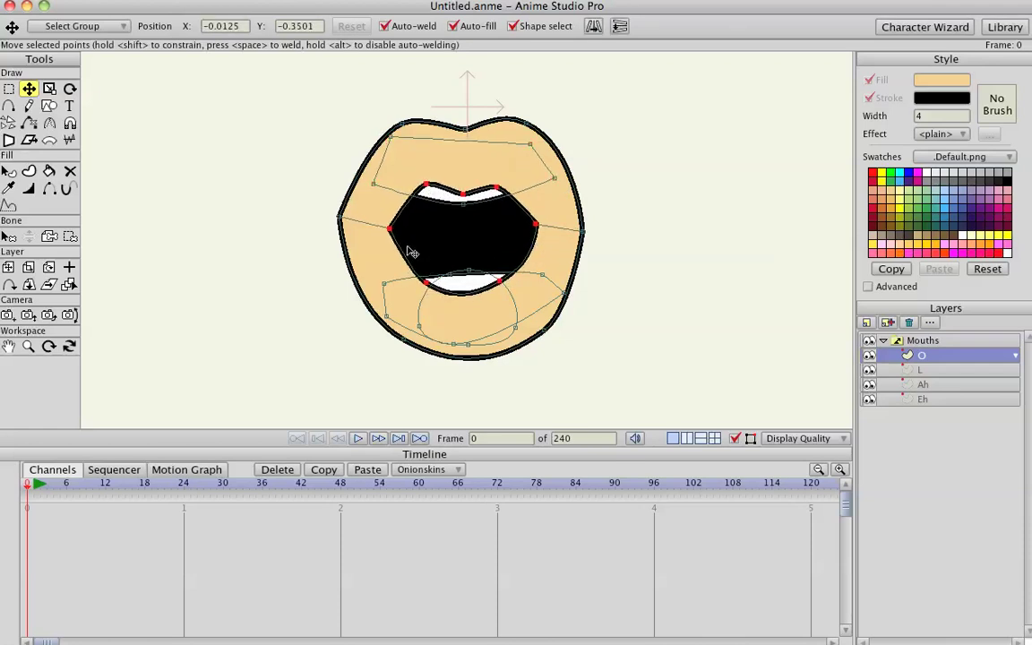
{"action": "key", "text": "s"}
{"action": "left_click_drag", "start_coordinate": [358, 254], "coordinate": [263, 259]}
{"action": "key", "text": "t"}
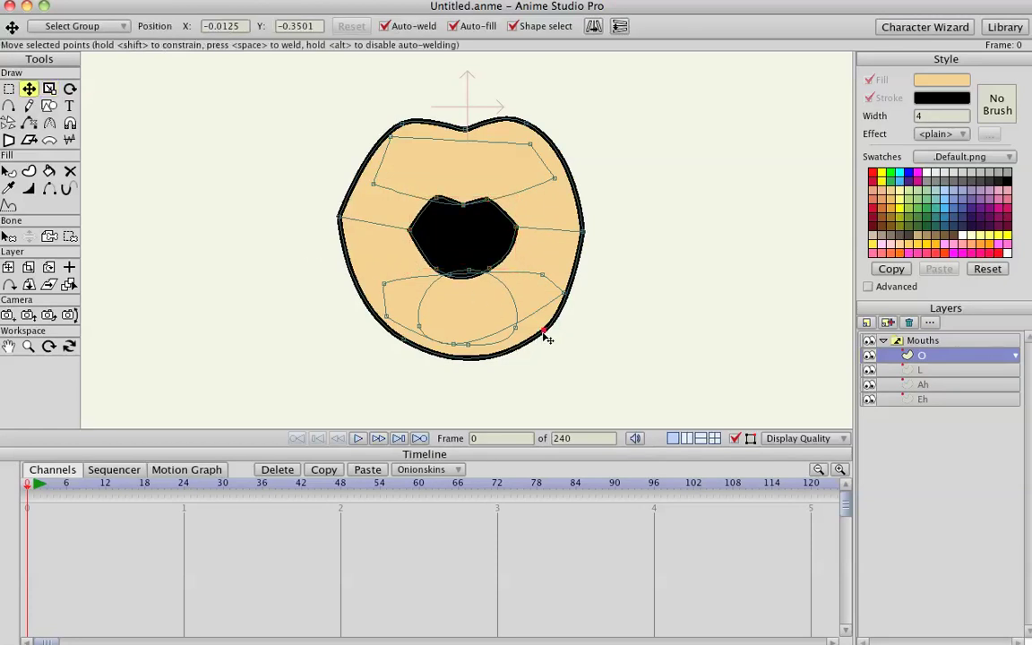
- Move the lower-right point of the O mouth's outer outline upward and outward
{"action": "left_click", "coordinate": [543, 332]}
{"action": "left_click_drag", "start_coordinate": [541, 332], "coordinate": [560, 294]}
- Duplicate the Eh mouth layer and name the copy CONS
{"action": "left_click", "coordinate": [930, 370]}
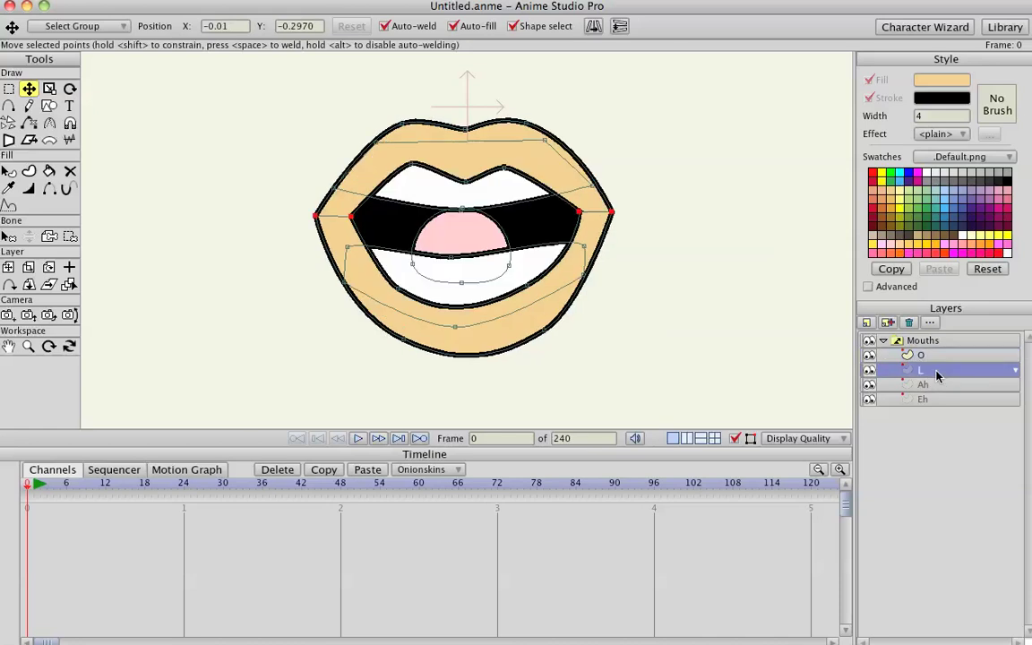
{"action": "left_click", "coordinate": [930, 388]}
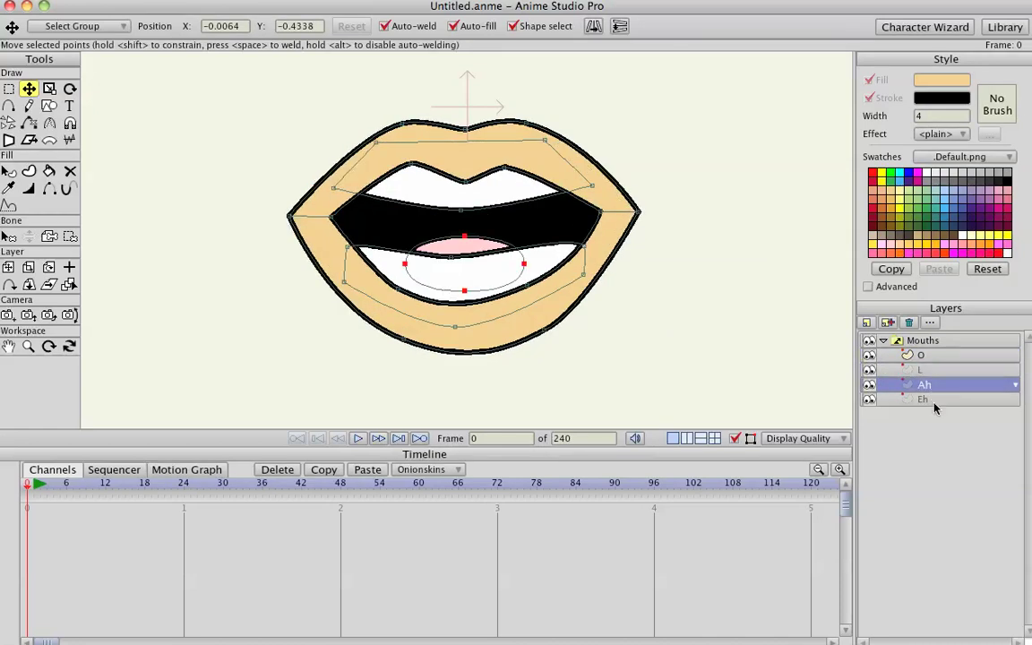
{"action": "left_click", "coordinate": [933, 402]}
{"action": "left_click", "coordinate": [889, 323]}
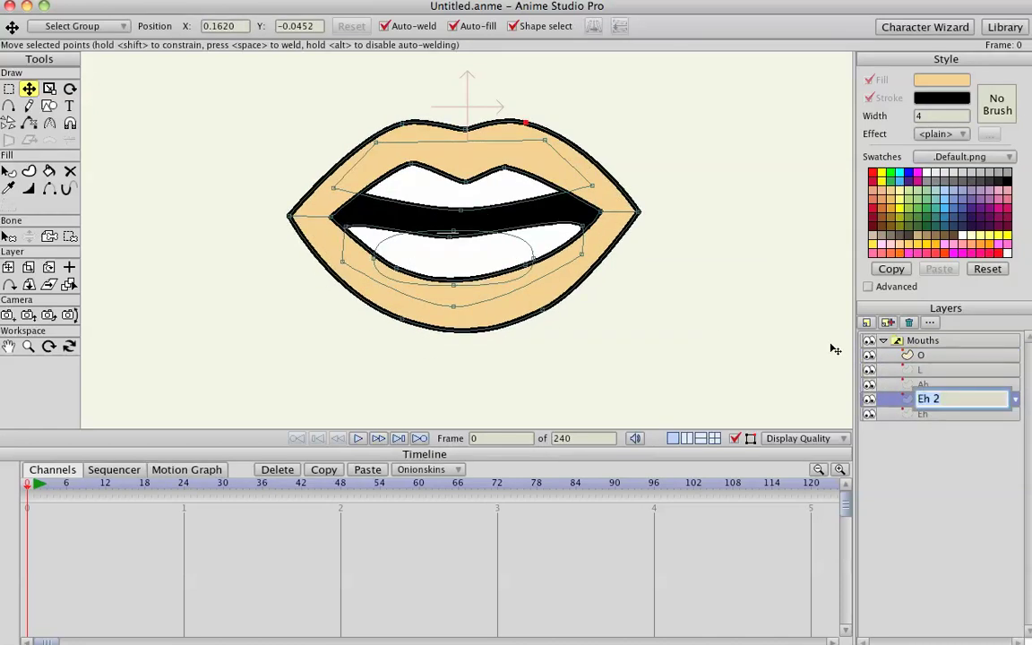
{"action": "type", "text": "COn"}
{"action": "type", "text": "NS"}
{"action": "key", "text": "Return"}
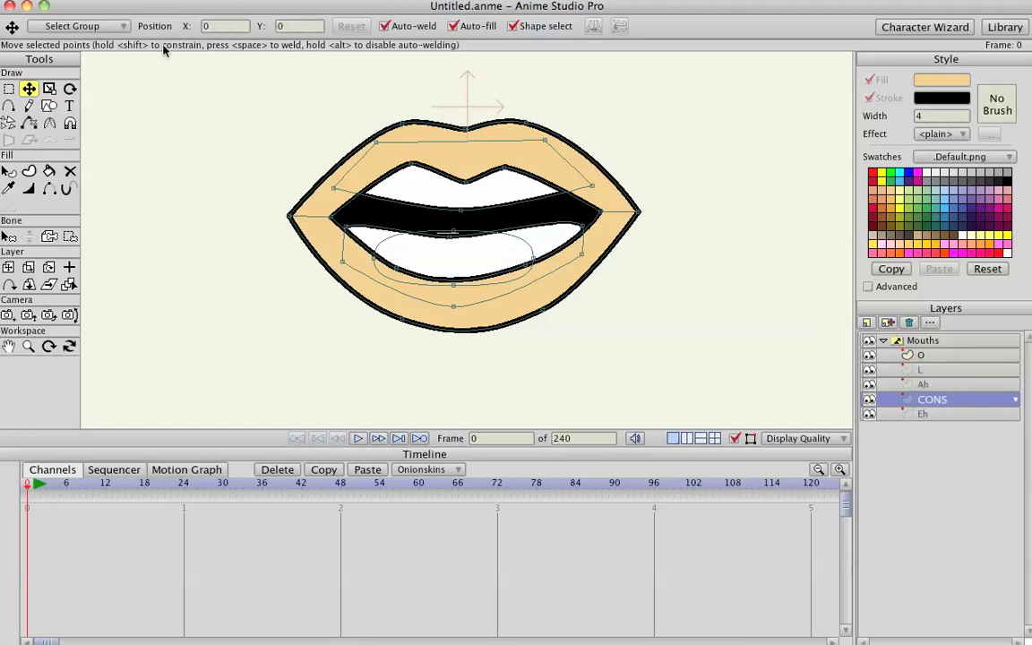
- Raise the CONS mouth's bottom jaw point group to narrow the mouth opening
{"action": "left_click", "coordinate": [65, 26]}
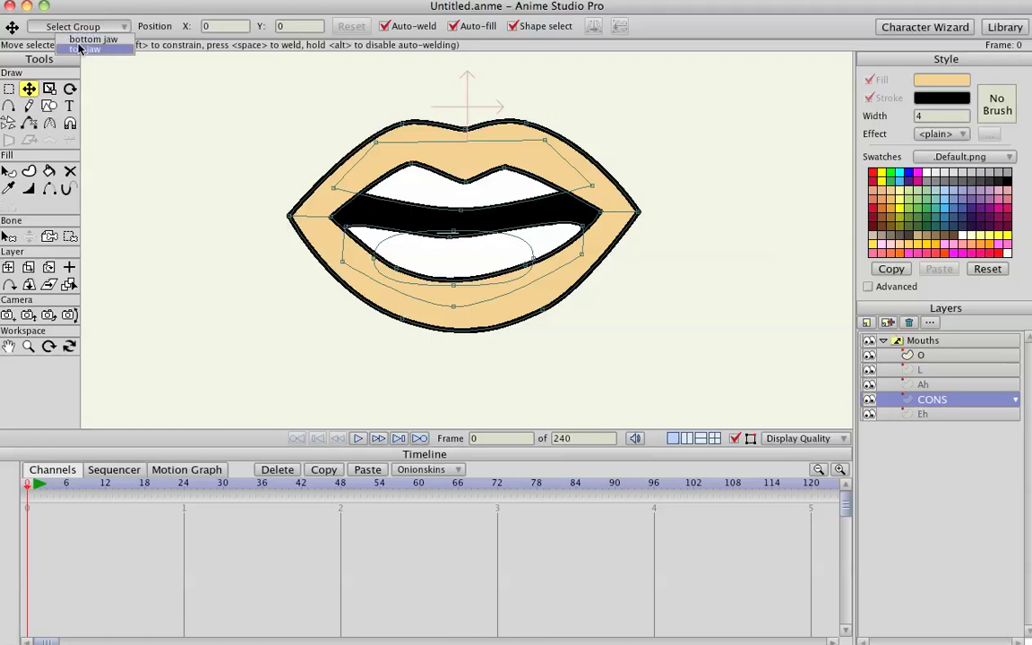
{"action": "left_click", "coordinate": [80, 41]}
{"action": "left_click_drag", "start_coordinate": [292, 278], "coordinate": [291, 268]}
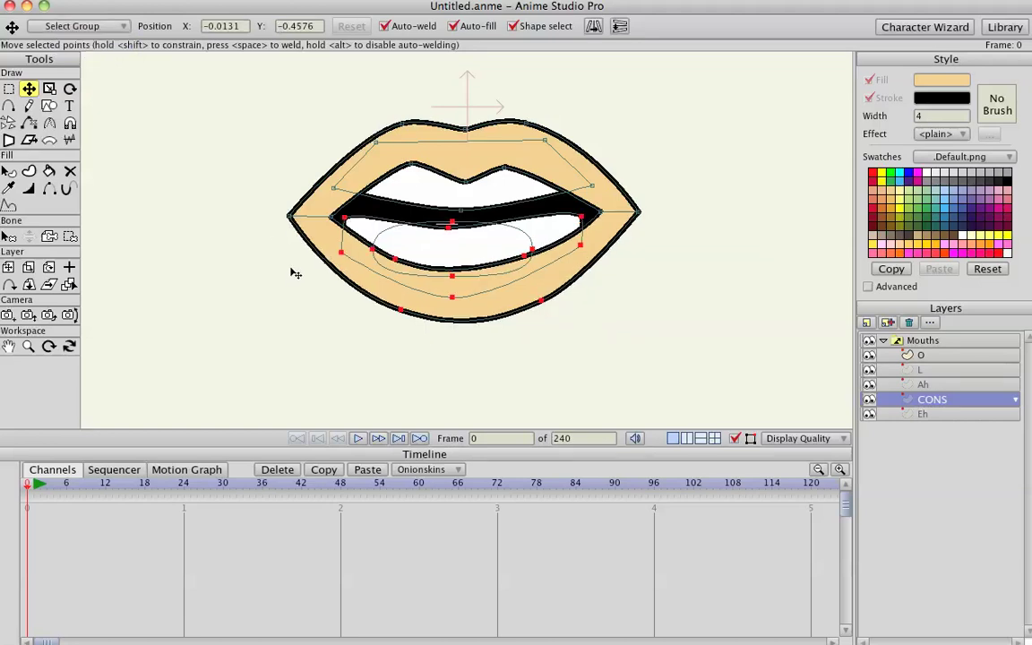
{"action": "key", "text": "Up"}
{"action": "key", "text": "Up"}
- Lower the CONS mouth's top jaw point group until the upper teeth meet the lower teeth
{"action": "left_click", "coordinate": [88, 27]}
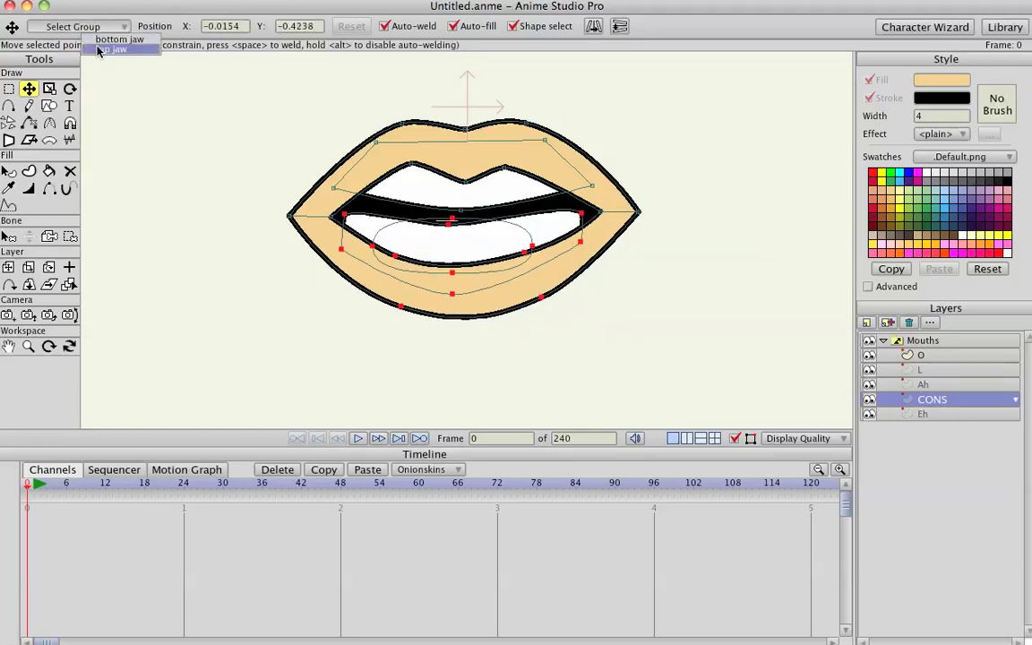
{"action": "left_click", "coordinate": [98, 49]}
{"action": "key", "text": "Down"}
{"action": "key", "text": "Down"}
{"action": "key", "text": "Down"}
{"action": "key", "text": "Down"}
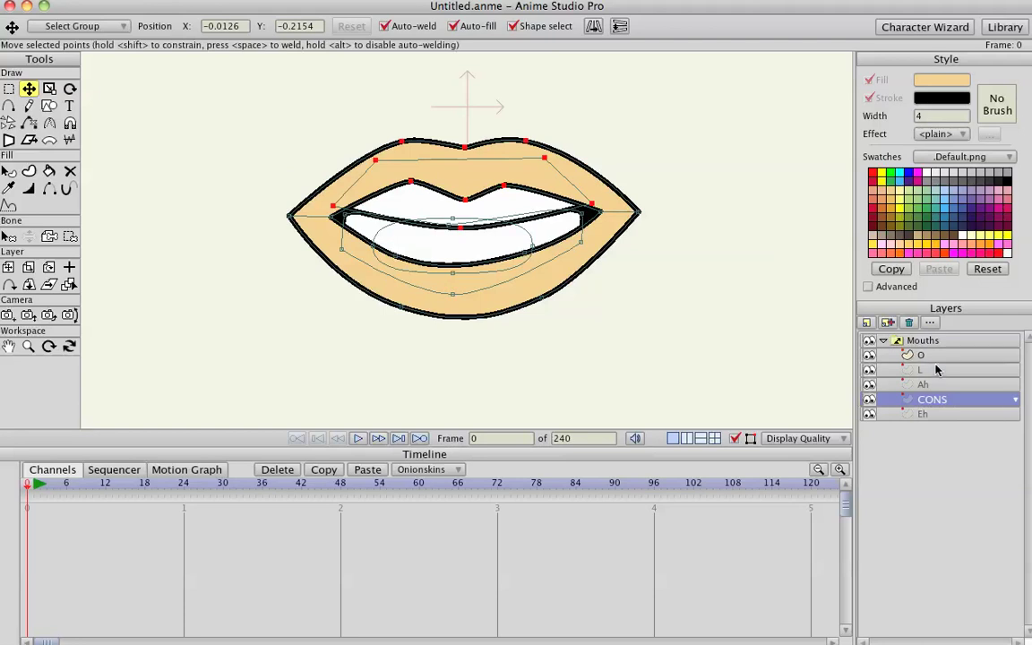
- Duplicate the CONS mouth layer and name the copy Closed
{"action": "left_click", "coordinate": [888, 323]}
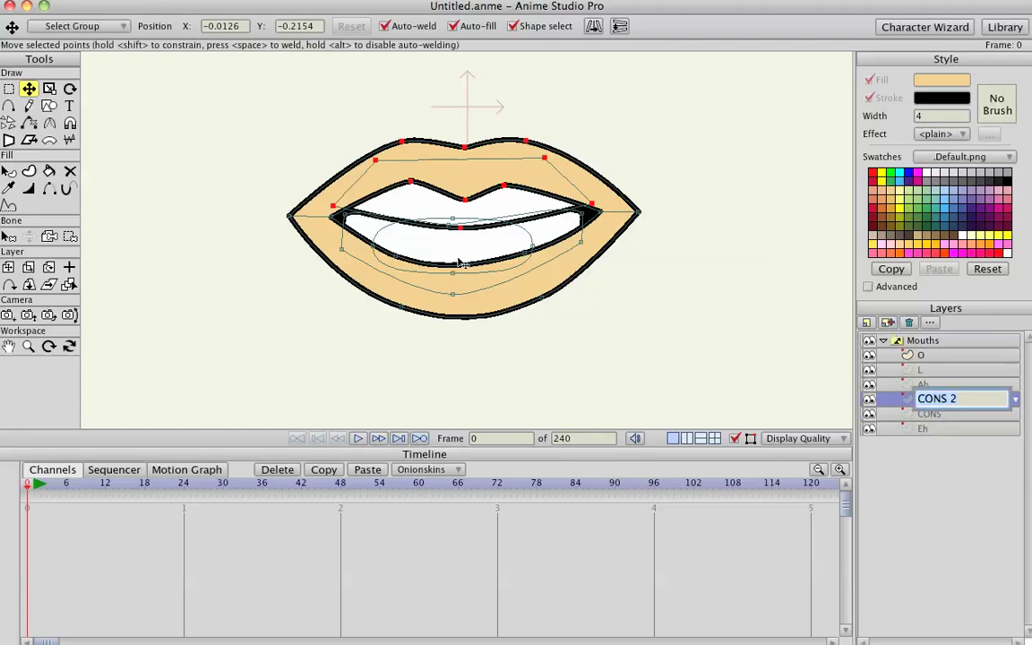
{"action": "type", "text": "Closed"}
{"action": "key", "text": "Return"}
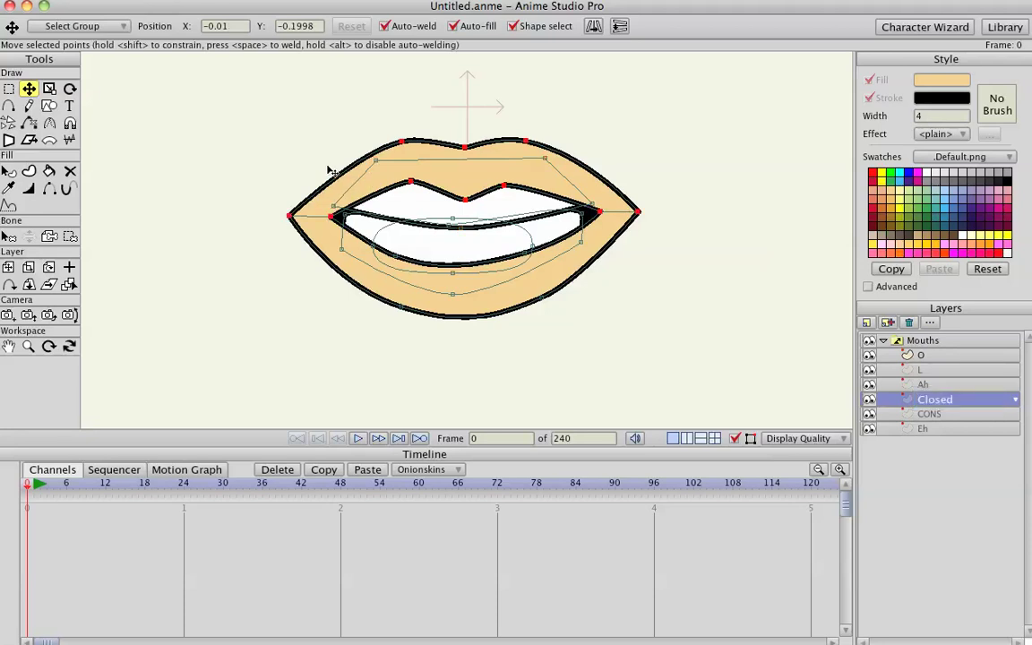
- Remove the four mouth-corner points from the Closed mouth's upper lip selection
{"action": "key", "text": "e"}
{"action": "left_click_drag", "start_coordinate": [271, 205], "coordinate": [338, 228]}
{"action": "left_click", "coordinate": [331, 207], "text": "shift"}
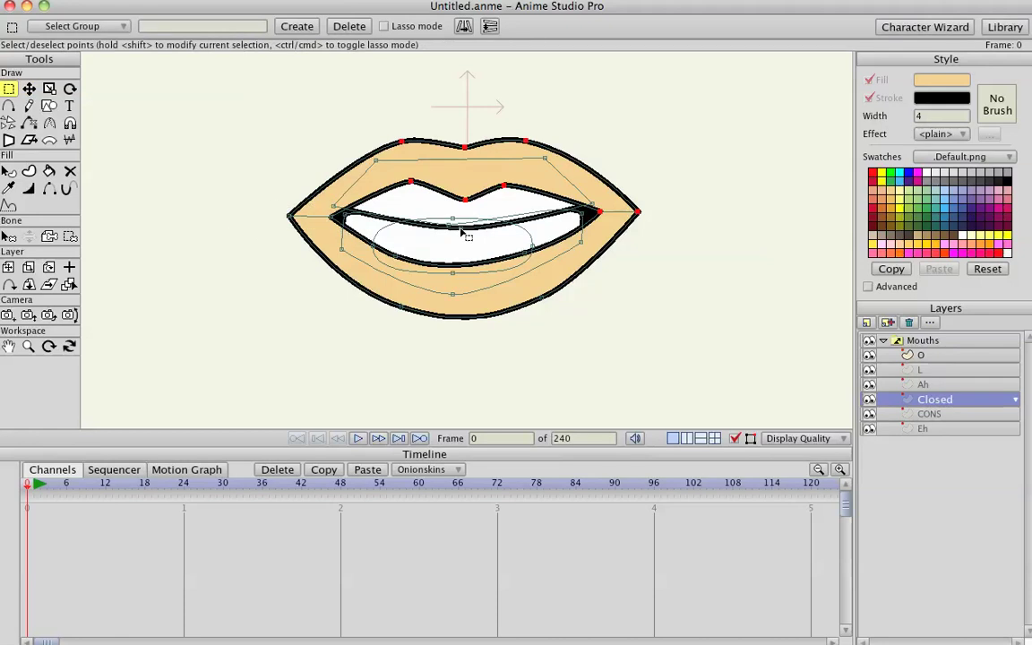
{"action": "left_click", "coordinate": [599, 213], "text": "shift"}
{"action": "left_click", "coordinate": [637, 213], "text": "shift"}
{"action": "key", "text": "t"}
{"action": "left_click_drag", "start_coordinate": [482, 176], "coordinate": [485, 200]}
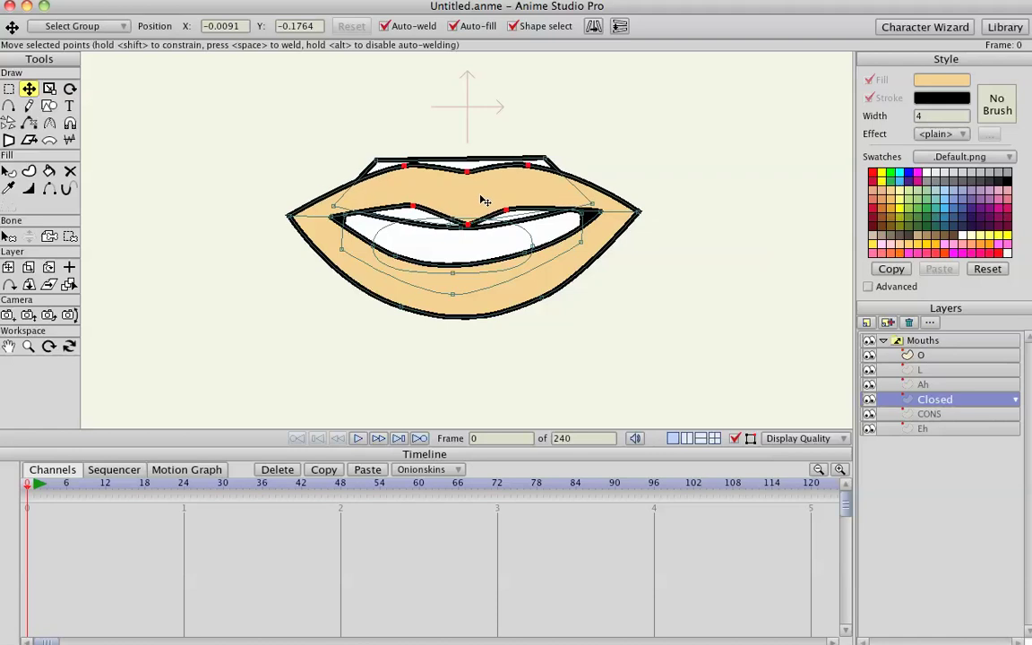
{"action": "key", "text": "ctrl+z"}
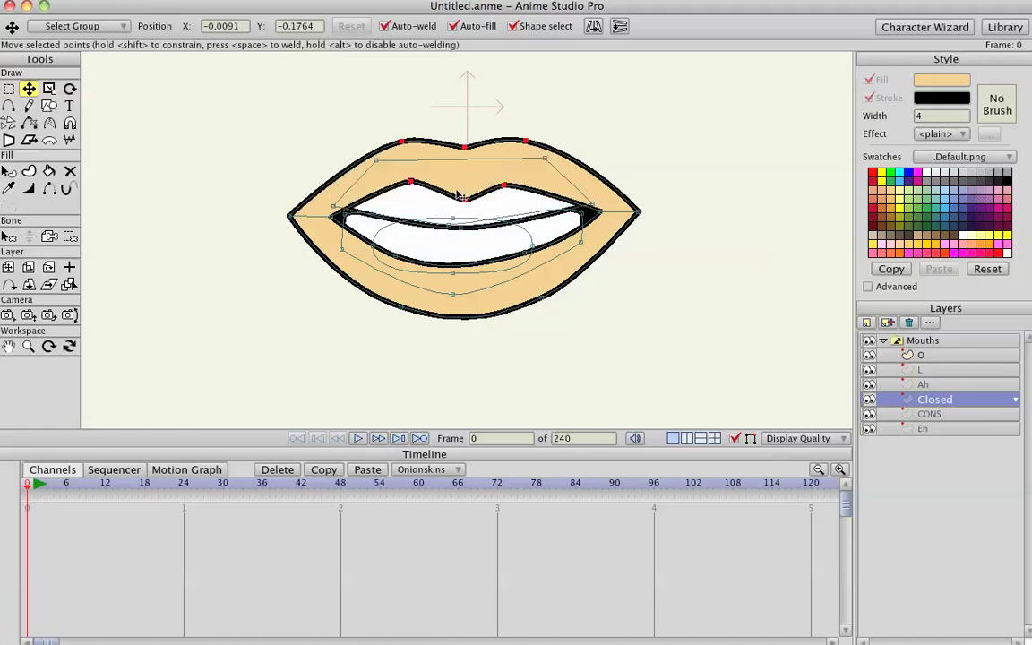
- Add the upper teeth's top points to the selected upper lip points and move them down toward the lower teeth
{"action": "key", "text": "g"}
{"action": "left_click_drag", "start_coordinate": [308, 98], "coordinate": [555, 202]}
{"action": "key", "text": "t"}
{"action": "left_click_drag", "start_coordinate": [473, 193], "coordinate": [465, 221]}
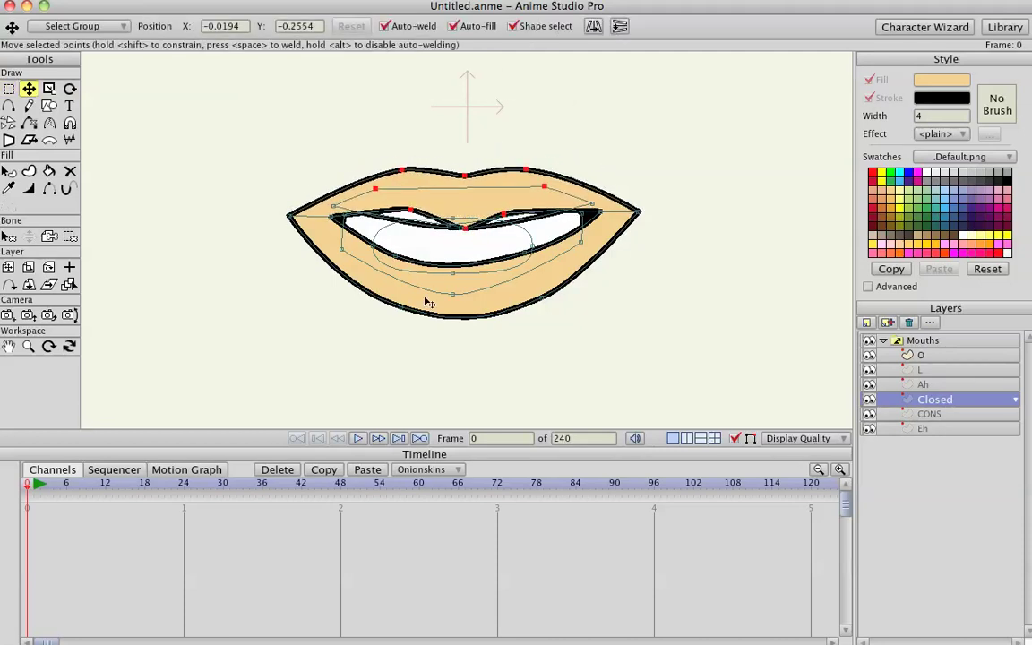
{"action": "left_click", "coordinate": [428, 304]}
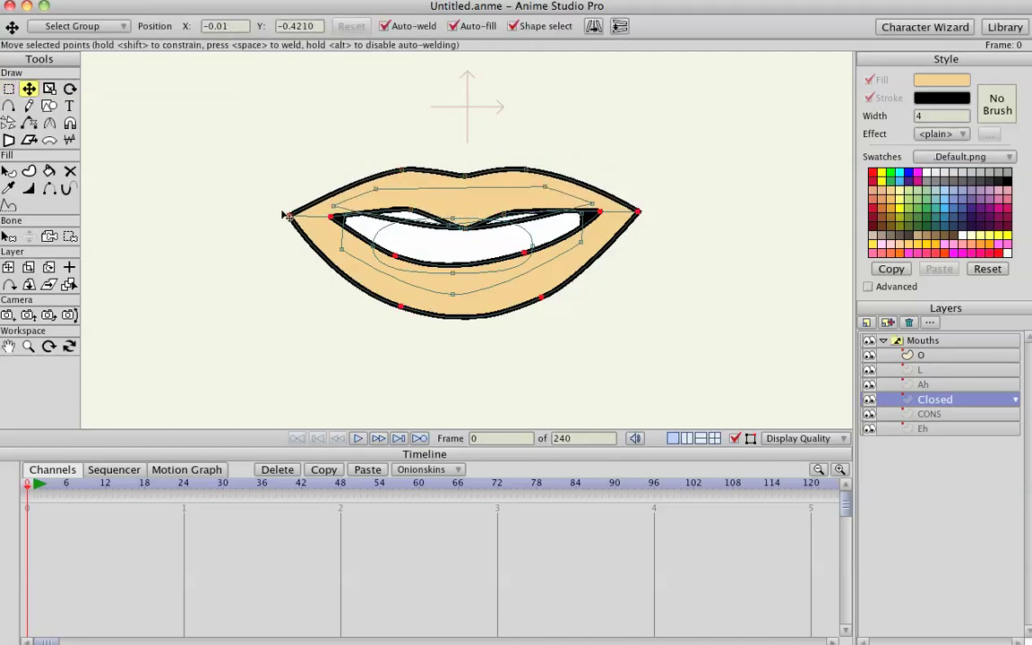
{"action": "key", "text": "e"}
{"action": "left_click_drag", "start_coordinate": [279, 237], "coordinate": [332, 222]}
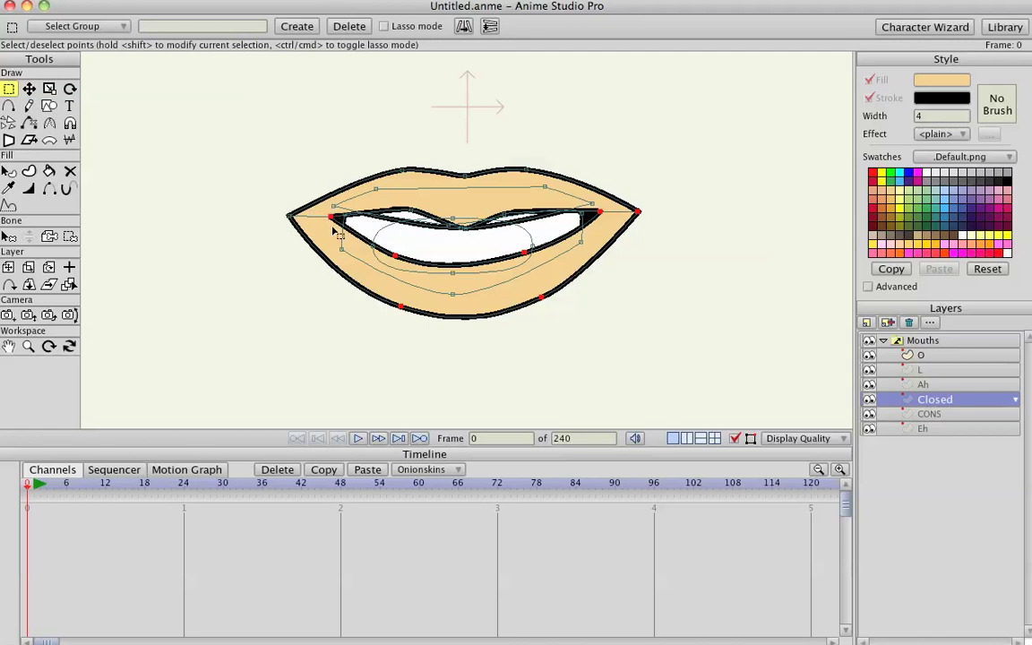
{"action": "left_click", "coordinate": [599, 213], "text": "shift"}
{"action": "left_click", "coordinate": [639, 213], "text": "shift"}
{"action": "left_click", "coordinate": [408, 277]}
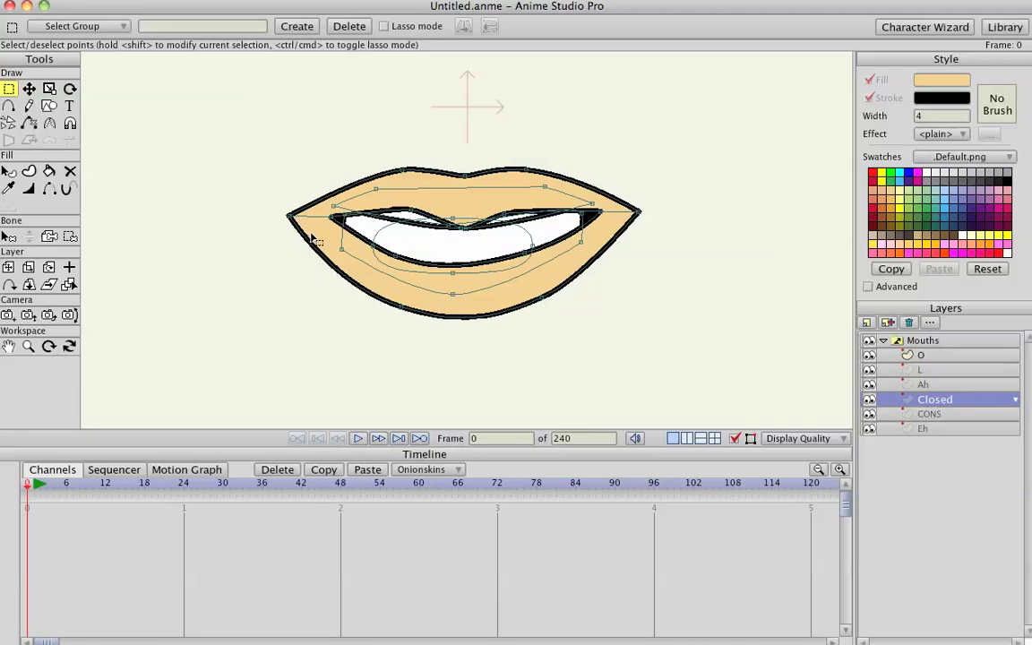
- Raise the Closed mouth's lower lip points without the mouth corners, and shift the lower teeth slightly upward
{"action": "key", "text": "t"}
{"action": "key", "text": "g"}
{"action": "left_click_drag", "start_coordinate": [276, 230], "coordinate": [337, 212]}
{"action": "left_click_drag", "start_coordinate": [668, 201], "coordinate": [597, 223]}
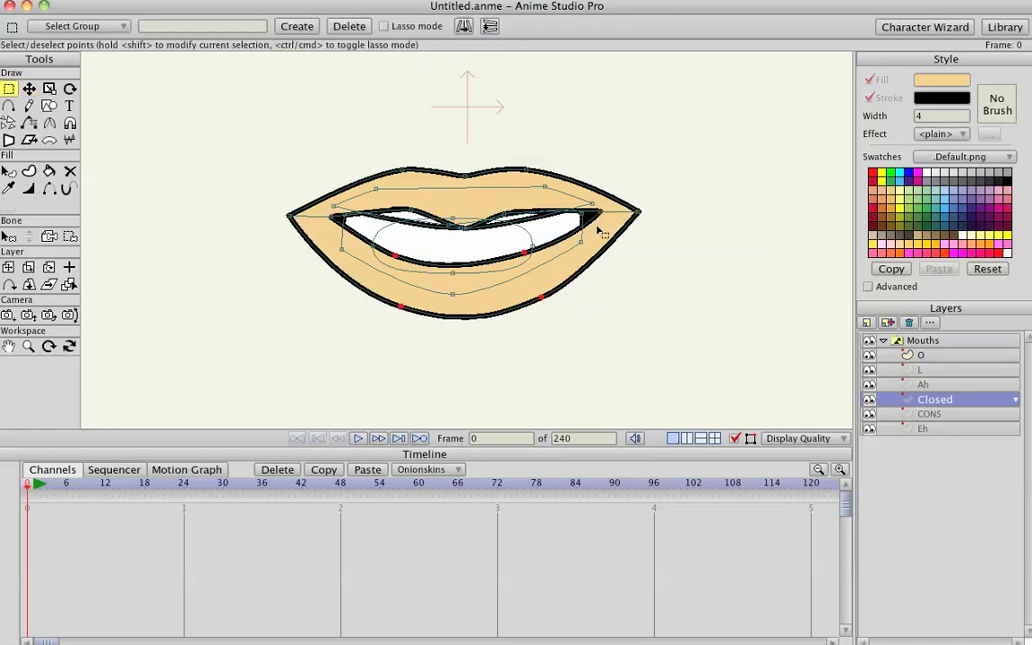
{"action": "key", "text": "t"}
{"action": "mouse_move", "coordinate": [546, 295]}
{"action": "left_mouse_down"}
{"action": "mouse_move", "coordinate": [546, 265]}
{"action": "mouse_move", "coordinate": [548, 279]}
{"action": "mouse_move", "coordinate": [507, 282]}
{"action": "left_mouse_up"}
{"action": "left_click", "coordinate": [504, 282]}
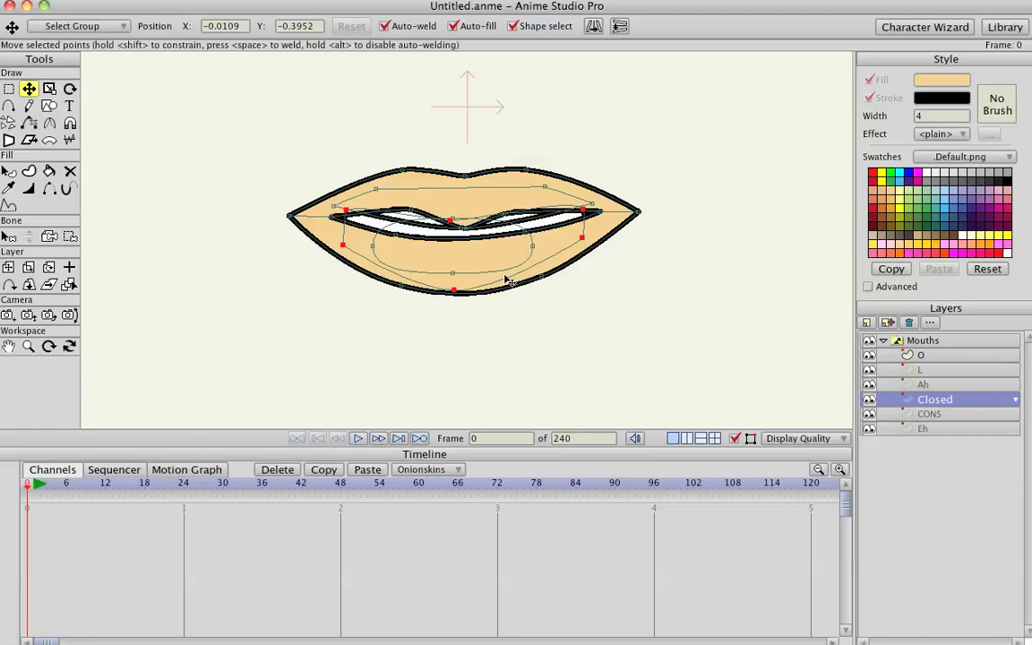
- Lower the Closed mouth's whole upper lip together with the mouth corners, and shift the upper teeth slightly down
{"action": "left_click", "coordinate": [460, 208]}
{"action": "mouse_move", "coordinate": [439, 194]}
{"action": "left_mouse_down"}
{"action": "mouse_move", "coordinate": [440, 207]}
{"action": "mouse_move", "coordinate": [431, 204]}
{"action": "left_mouse_up"}
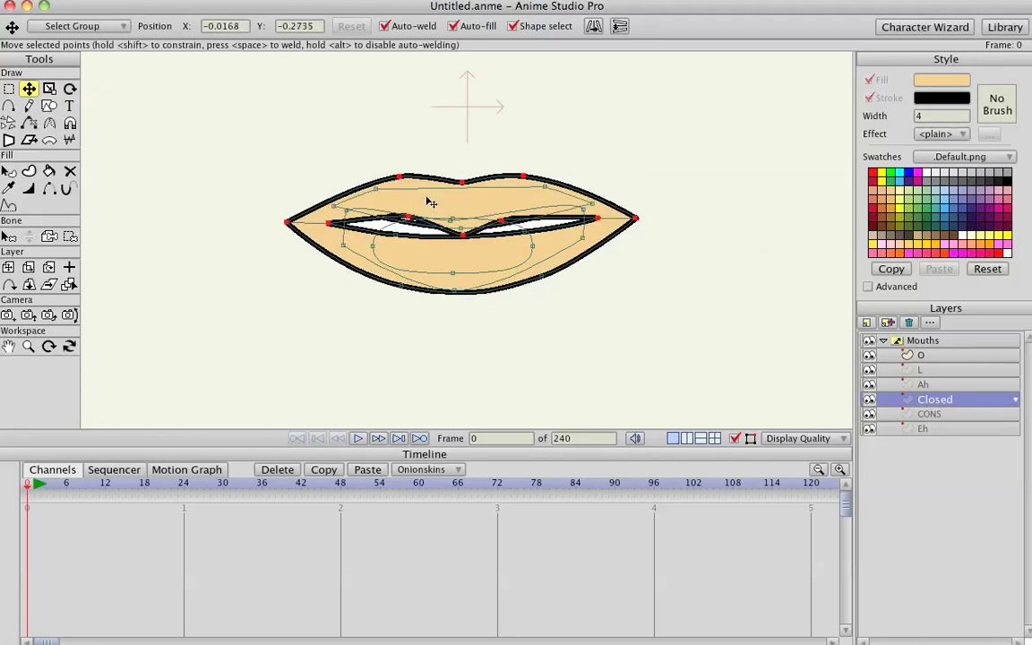
{"action": "left_click", "coordinate": [415, 189]}
{"action": "left_click_drag", "start_coordinate": [415, 189], "coordinate": [417, 194]}
{"action": "left_click_drag", "start_coordinate": [431, 204], "coordinate": [430, 213]}
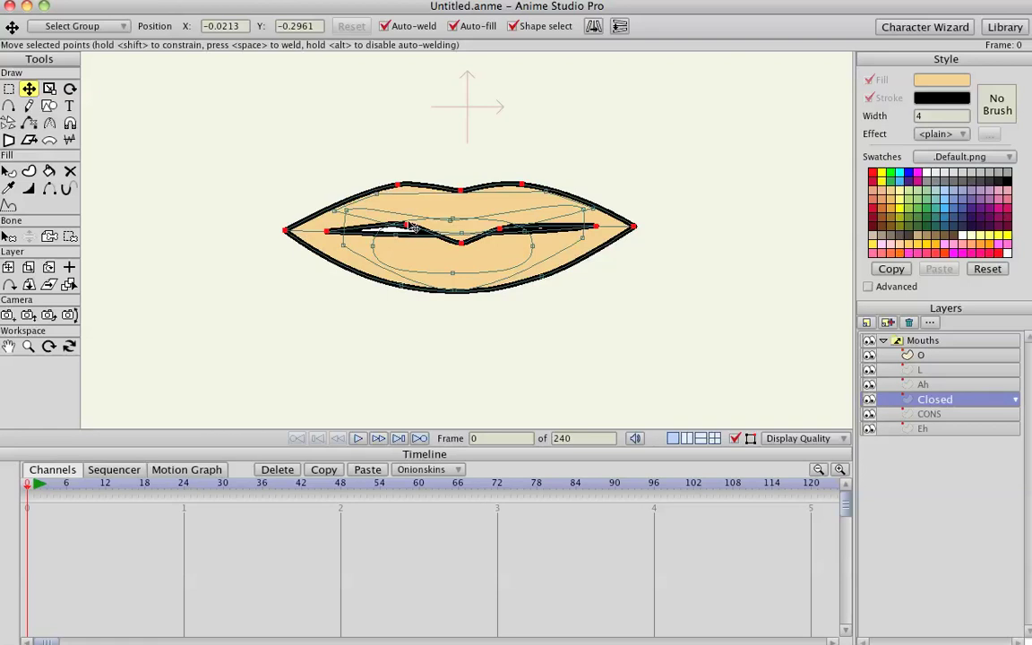
- Adjust the inner lip points on both sides of the Closed mouth to close the gap and hide the teeth
{"action": "left_click_drag", "start_coordinate": [407, 224], "coordinate": [409, 232]}
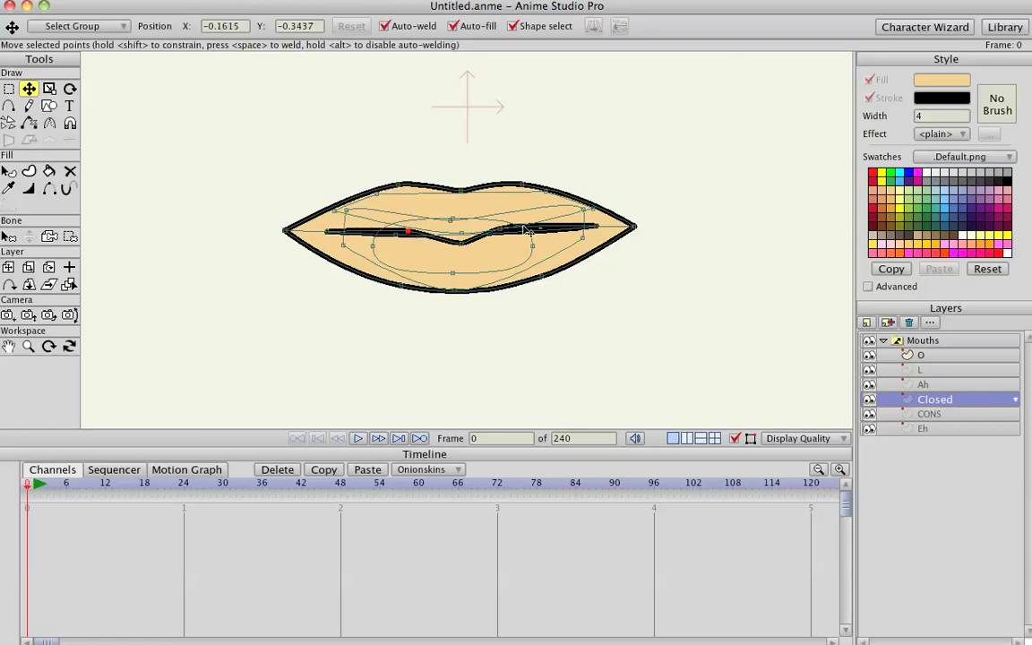
{"action": "left_click_drag", "start_coordinate": [508, 228], "coordinate": [508, 225]}
{"action": "left_click", "coordinate": [509, 230]}
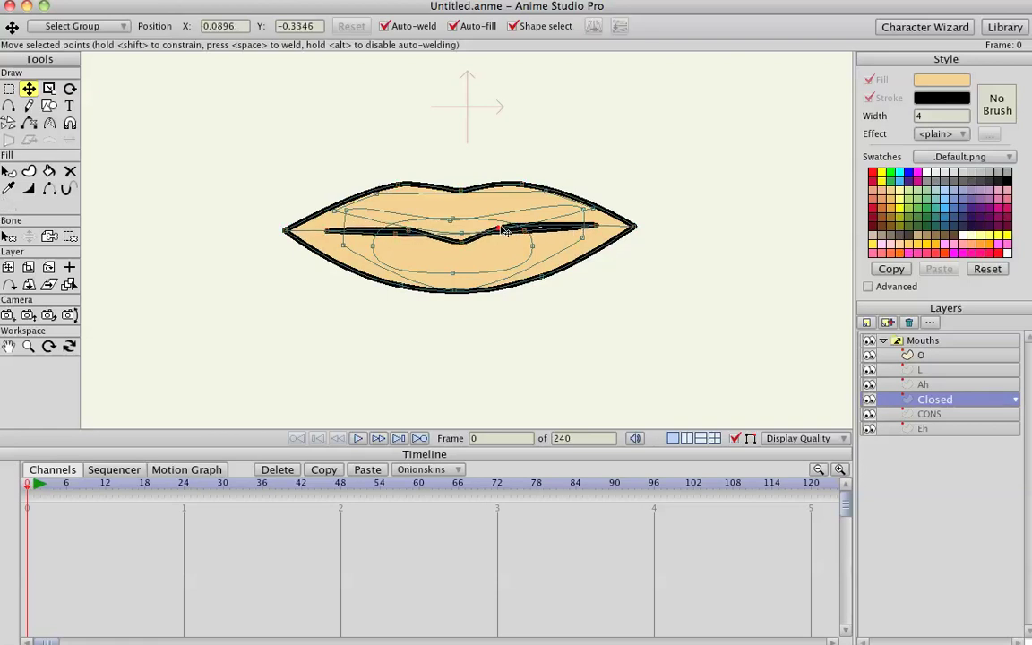
{"action": "left_click", "coordinate": [401, 232]}
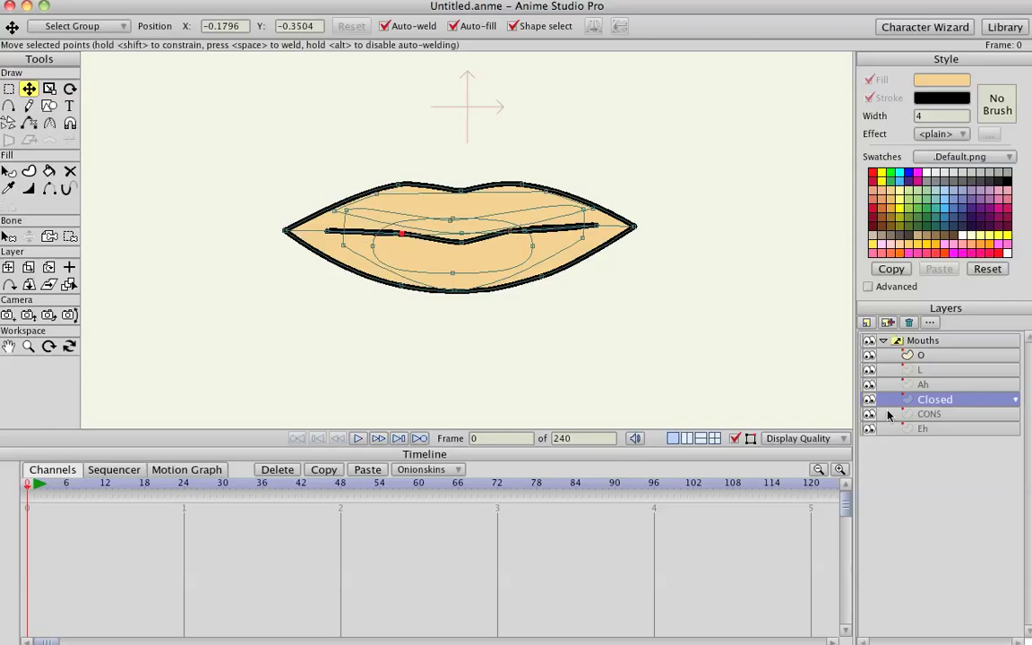
- Duplicate the CONS mouth layer and name the copy f,v
{"action": "left_click", "coordinate": [929, 415]}
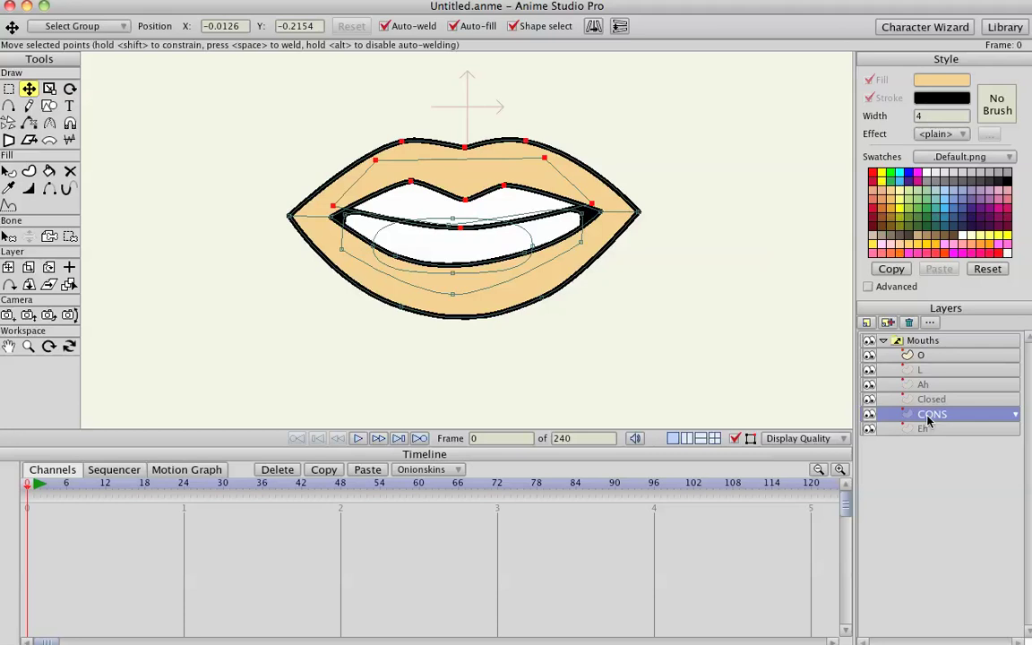
{"action": "left_click", "coordinate": [886, 323]}
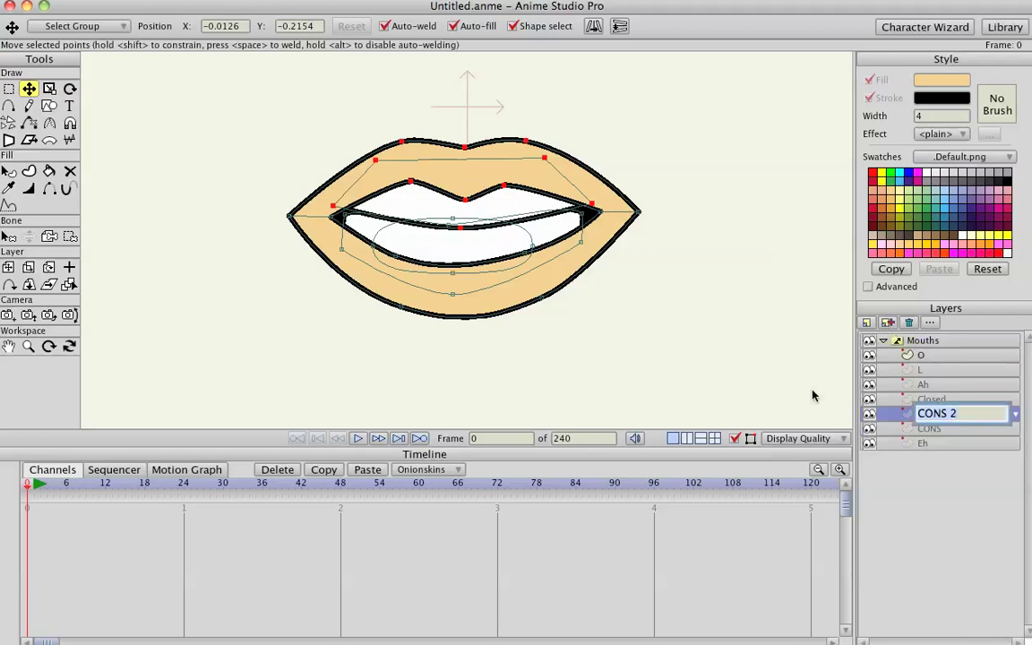
{"action": "type", "text": "f,v"}
- Raise the f,v mouth's bottom jaw group until the lower lip meets the upper teeth, and move the left inner corner point inward
{"action": "left_click", "coordinate": [68, 27]}
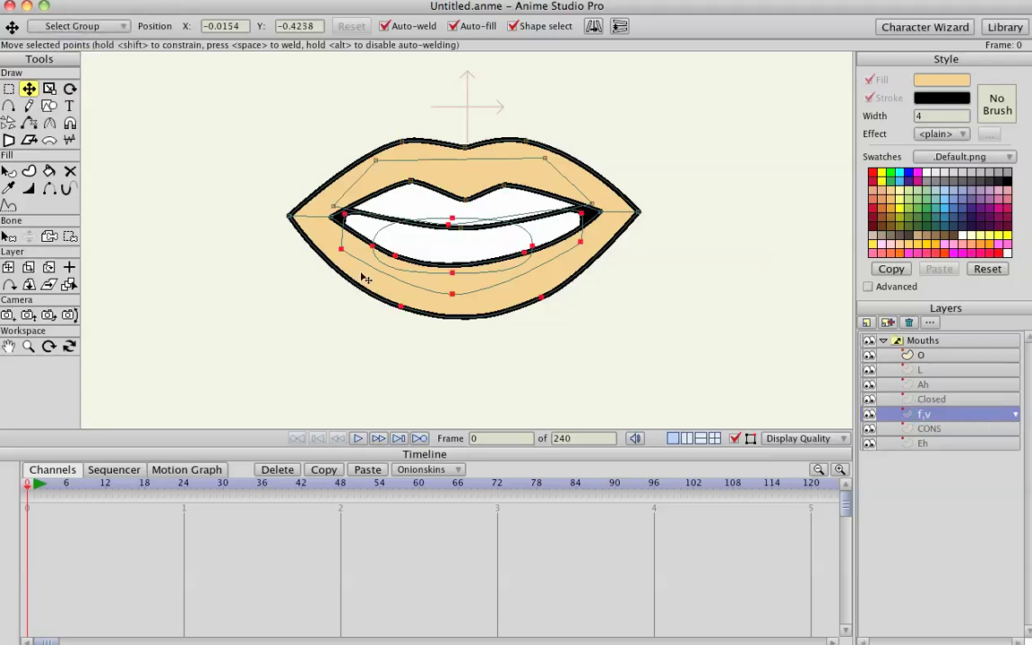
{"action": "left_click_drag", "start_coordinate": [377, 283], "coordinate": [384, 236]}
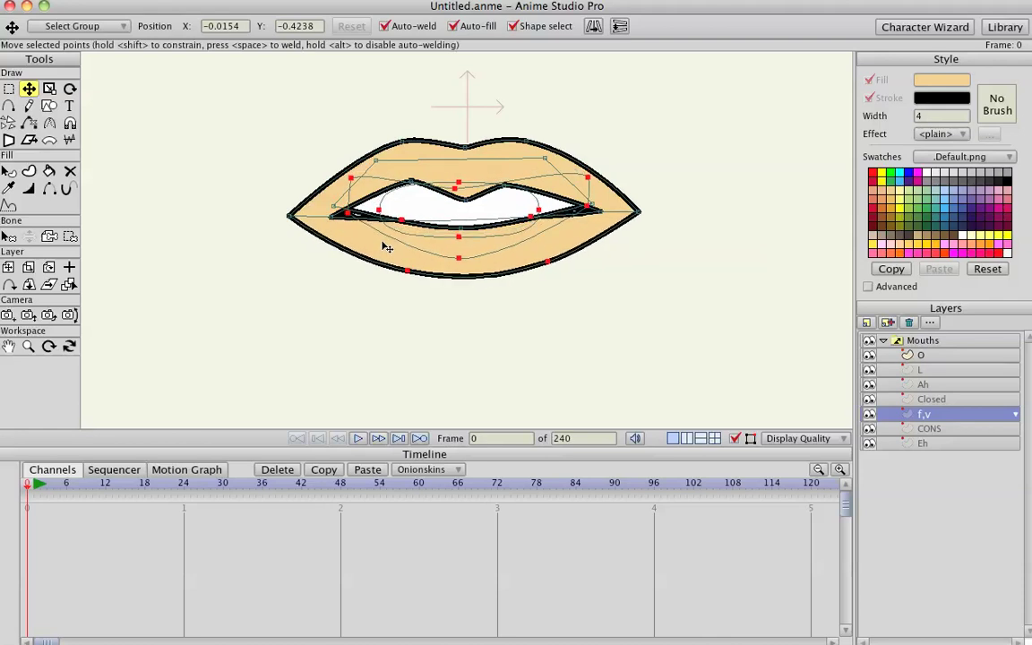
{"action": "left_click", "coordinate": [339, 214]}
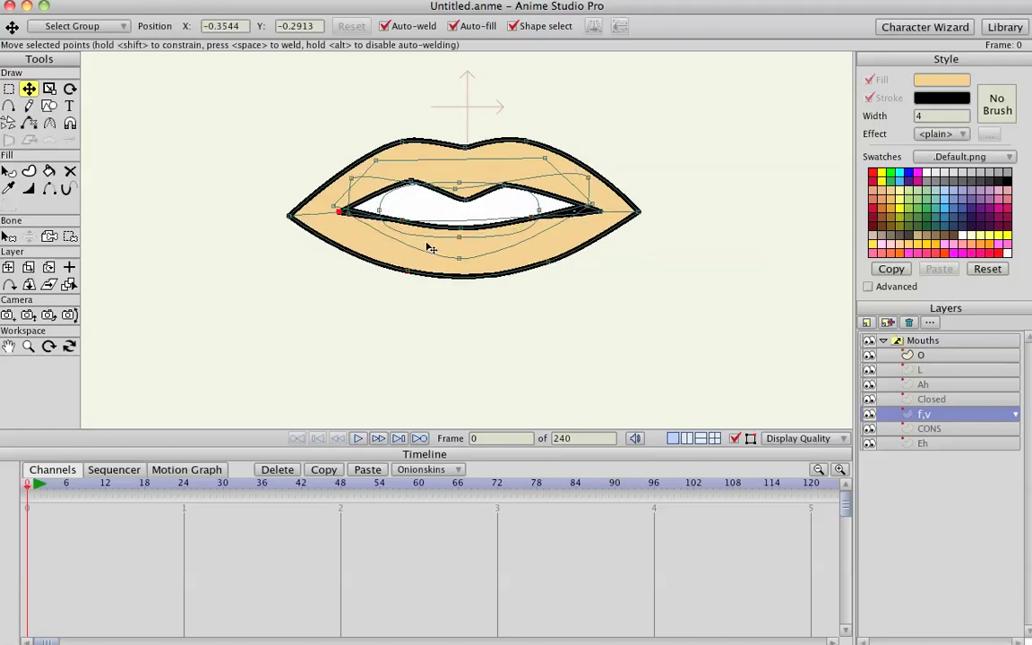